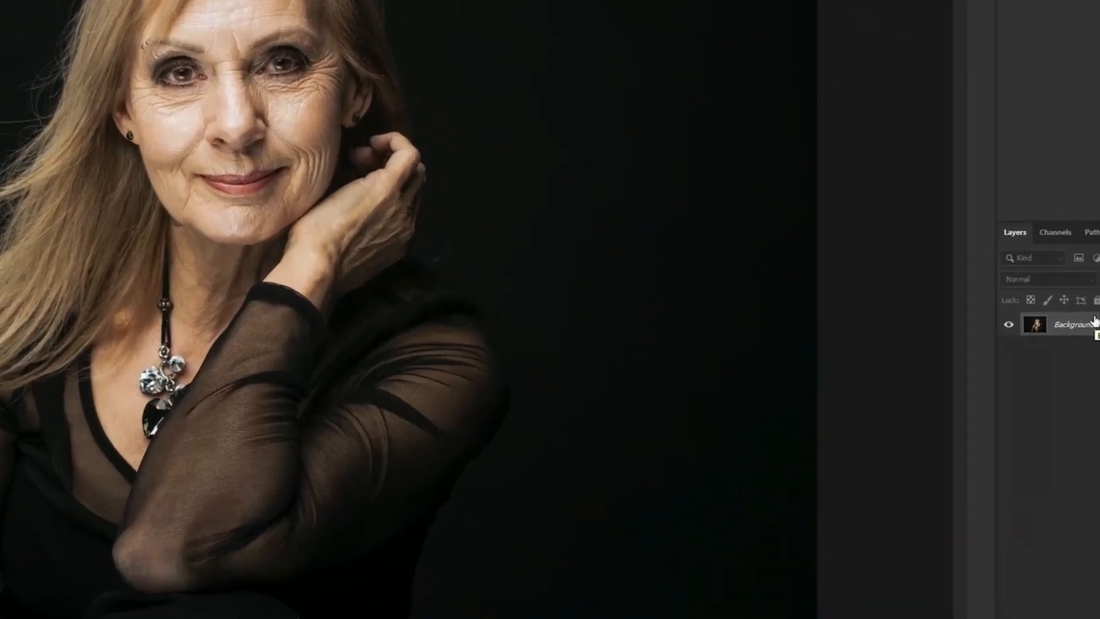
# Step: Duplicate the Background layer twice and name the lower copy Couleur and the upper copy Texture
pyautogui.hotkey('ctrl', 'j')
pyautogui.hotkey('ctrl', 'j')
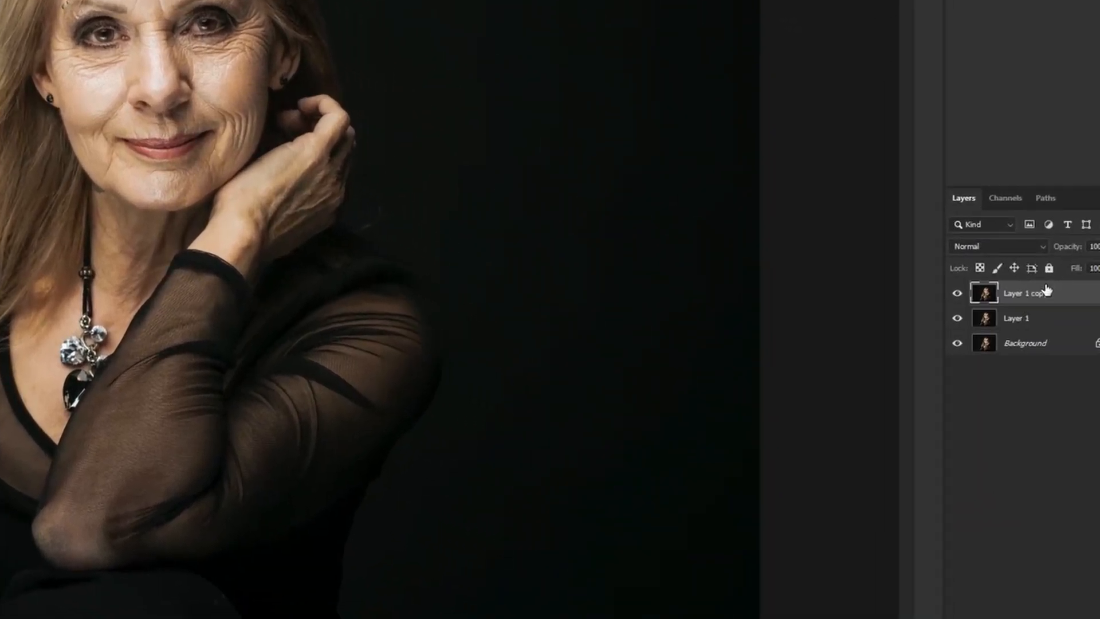
pyautogui.doubleClick(1021, 322)
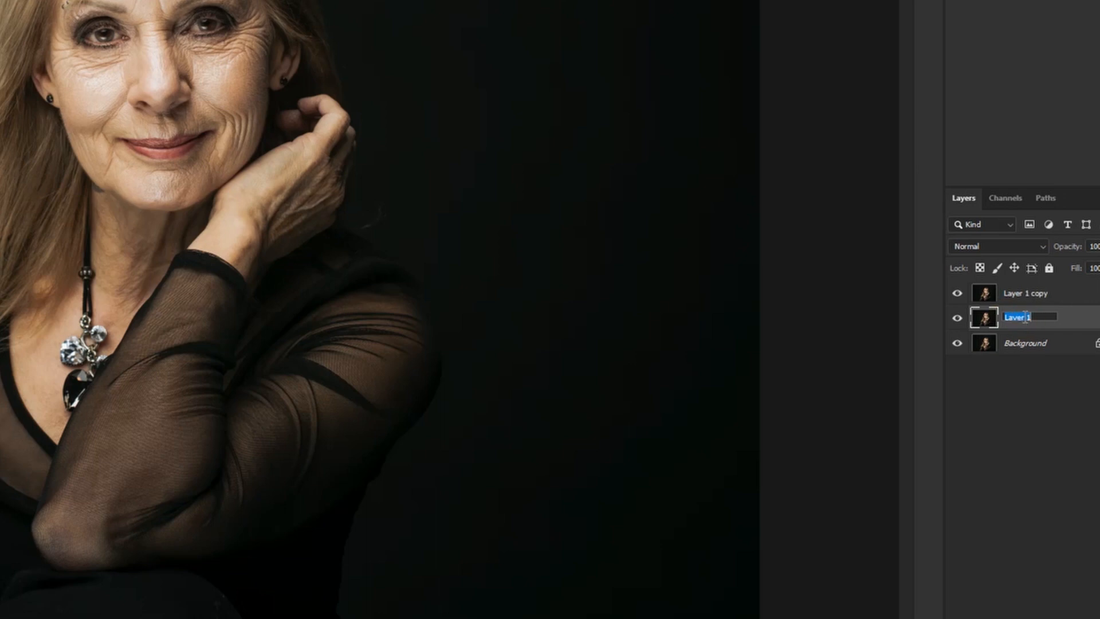
pyautogui.write('Couleur')
pyautogui.press('Return')
pyautogui.doubleClick(1026, 293)
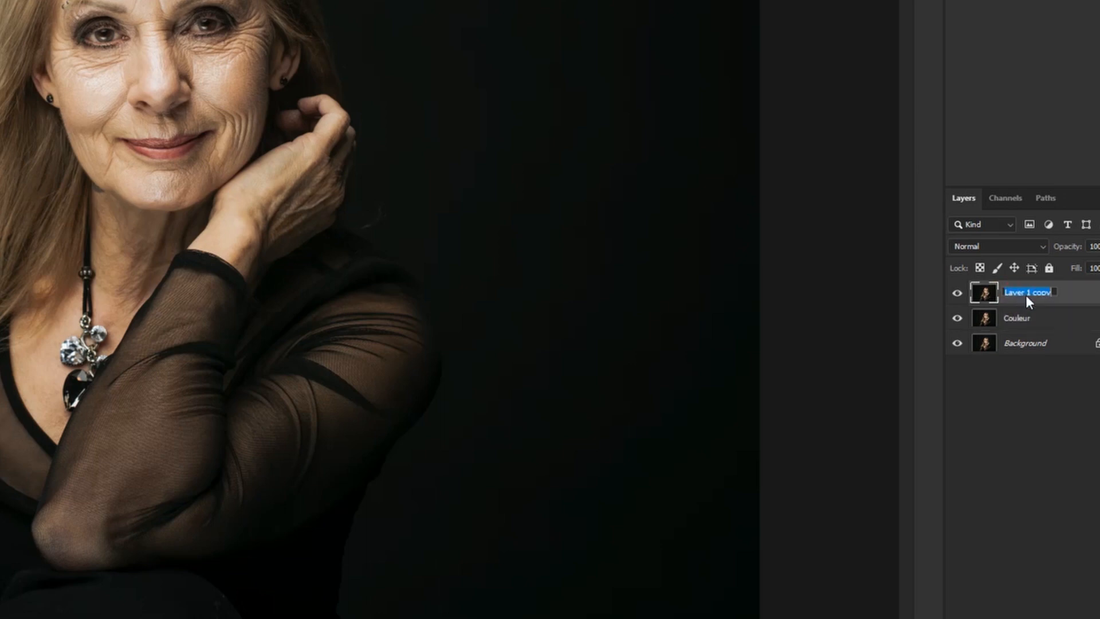
pyautogui.write('Y')
pyautogui.press('Return')
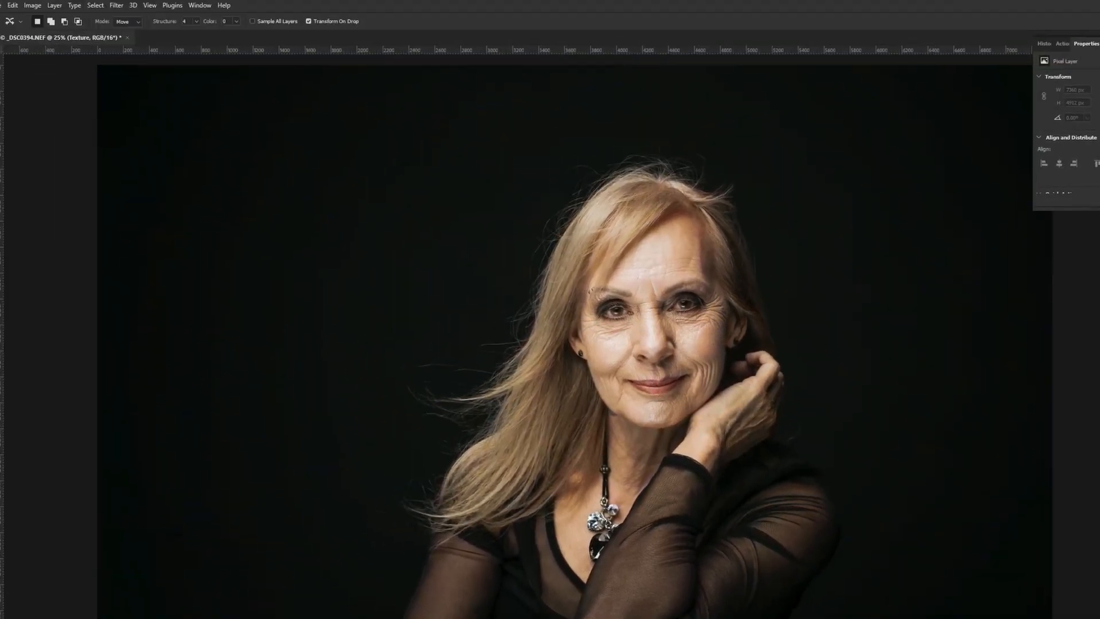
# Step: Apply a Gaussian Blur with a 5.0 pixel radius to the Couleur layer while the Texture layer is hidden
pyautogui.hotkey('alt', '[')
pyautogui.click(125, 9)
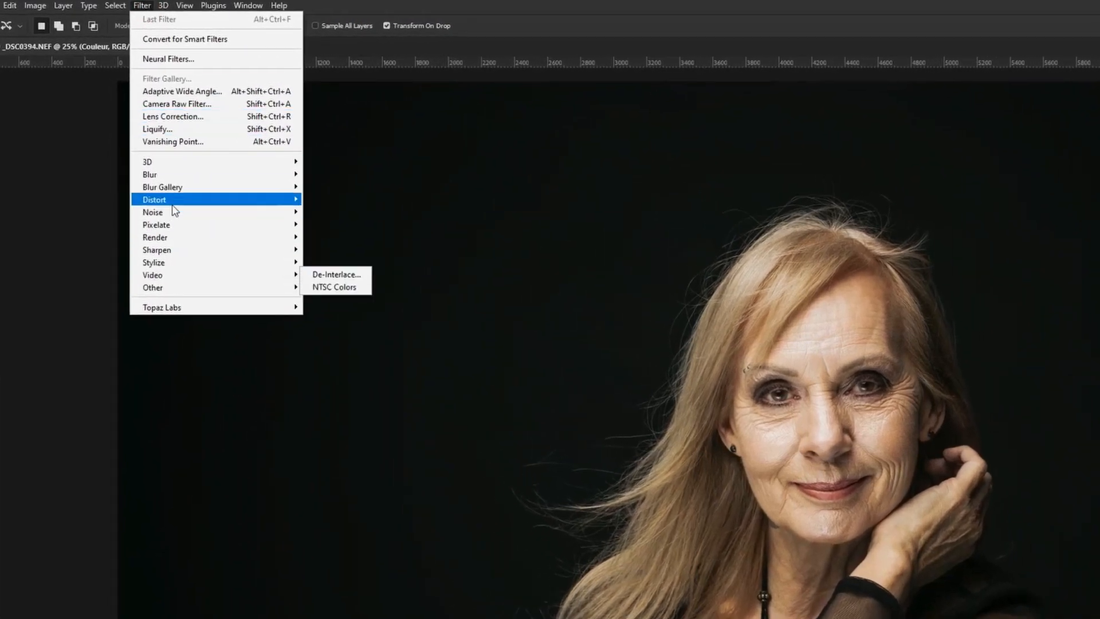
pyautogui.moveTo(177, 181)
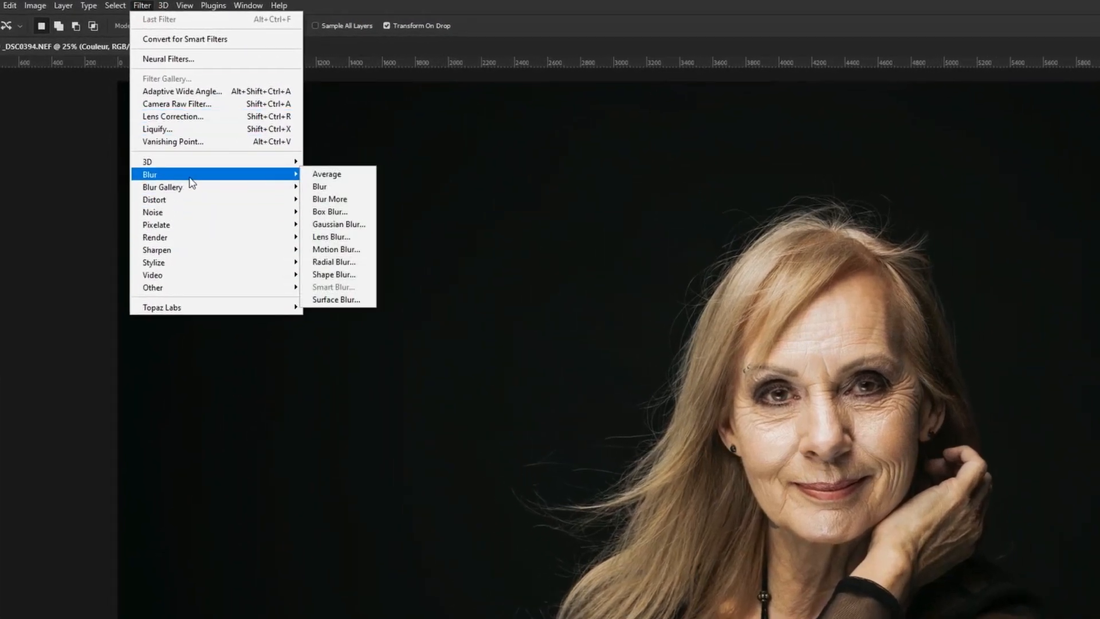
pyautogui.click(346, 224)
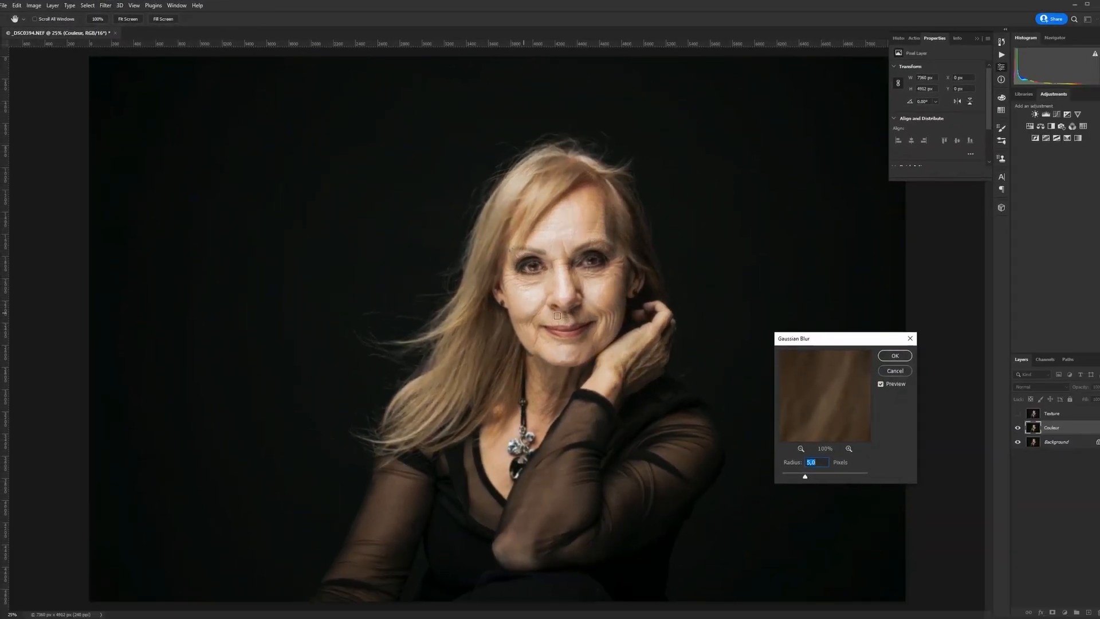
pyautogui.click(906, 358)
# Step: Show the Texture layer and run Apply Image on it from layer Couleur with Subtract blending, scale 2 and offset 128
pyautogui.click(1018, 414)
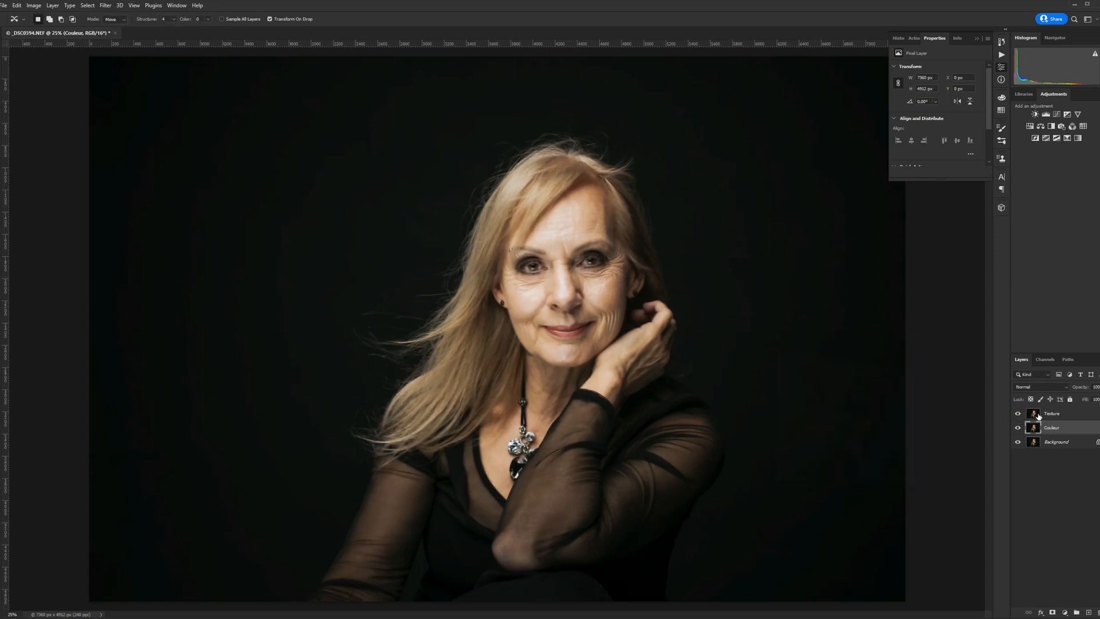
pyautogui.click(1036, 414)
pyautogui.click(40, 8)
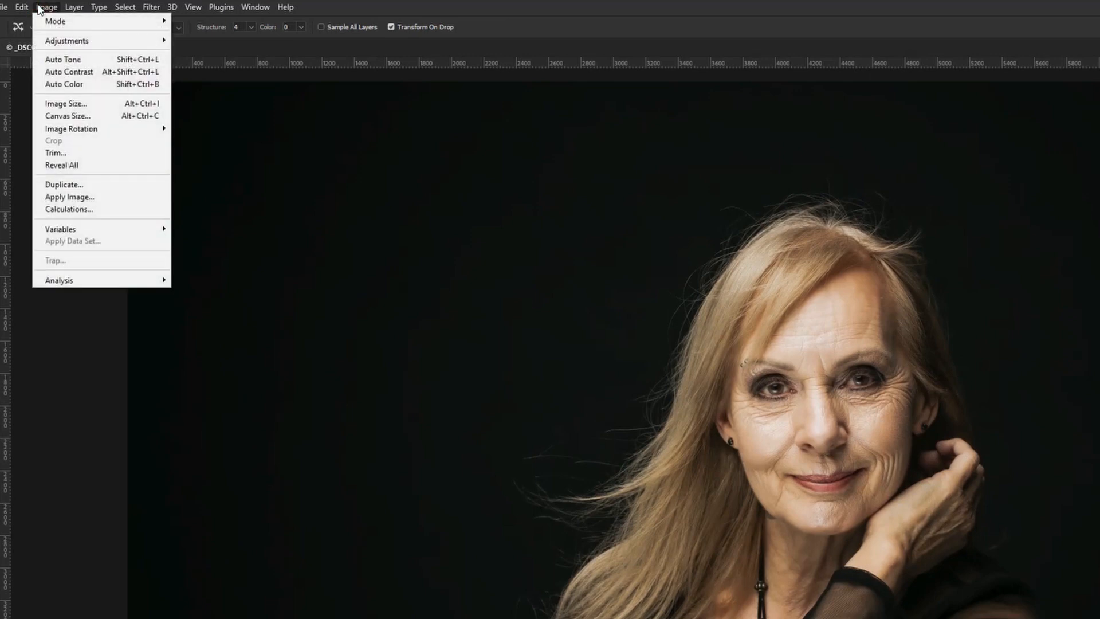
pyautogui.click(86, 199)
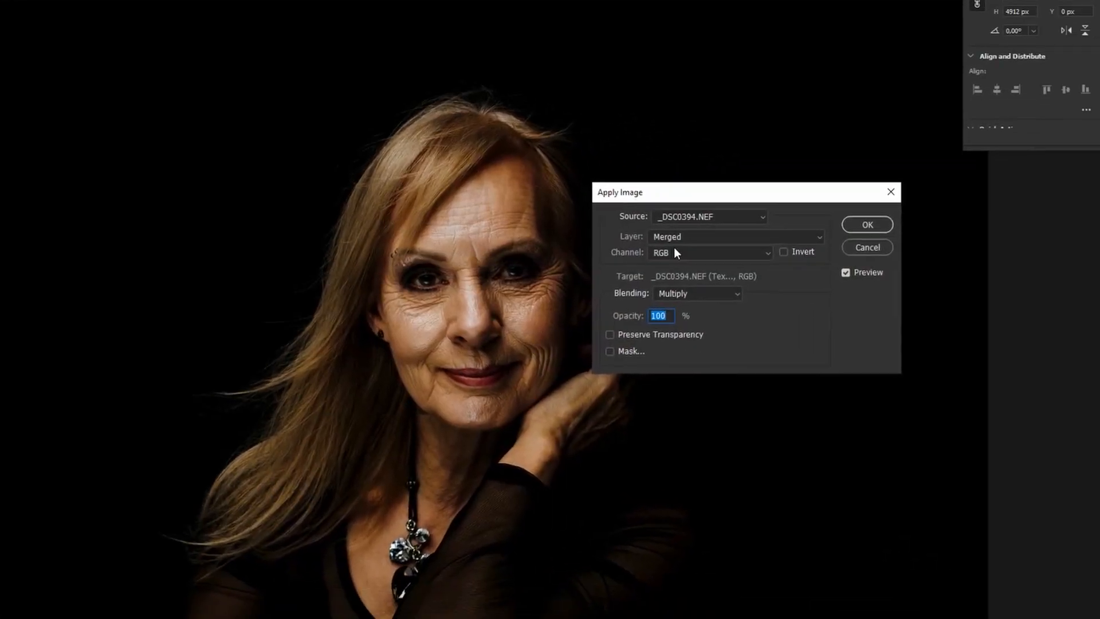
pyautogui.click(869, 292)
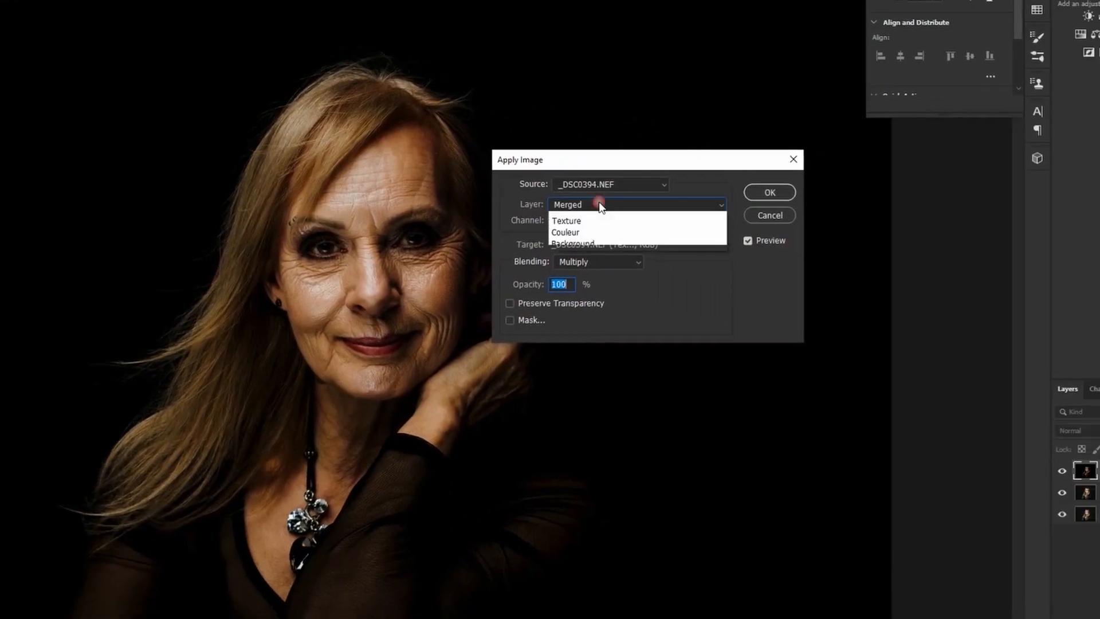
pyautogui.click(588, 251)
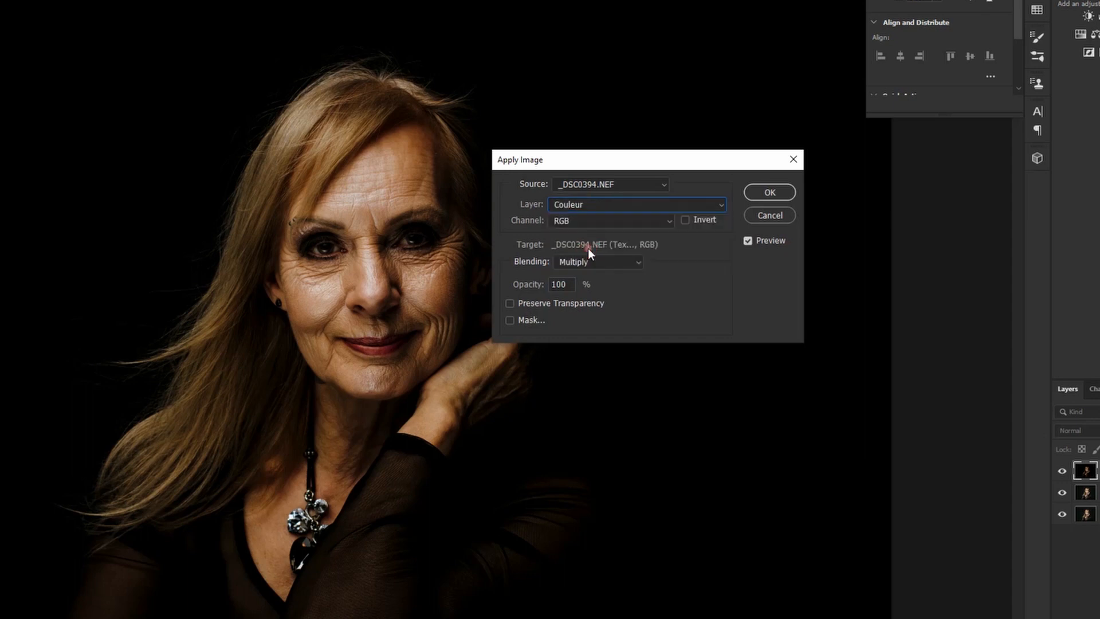
pyautogui.click(607, 261)
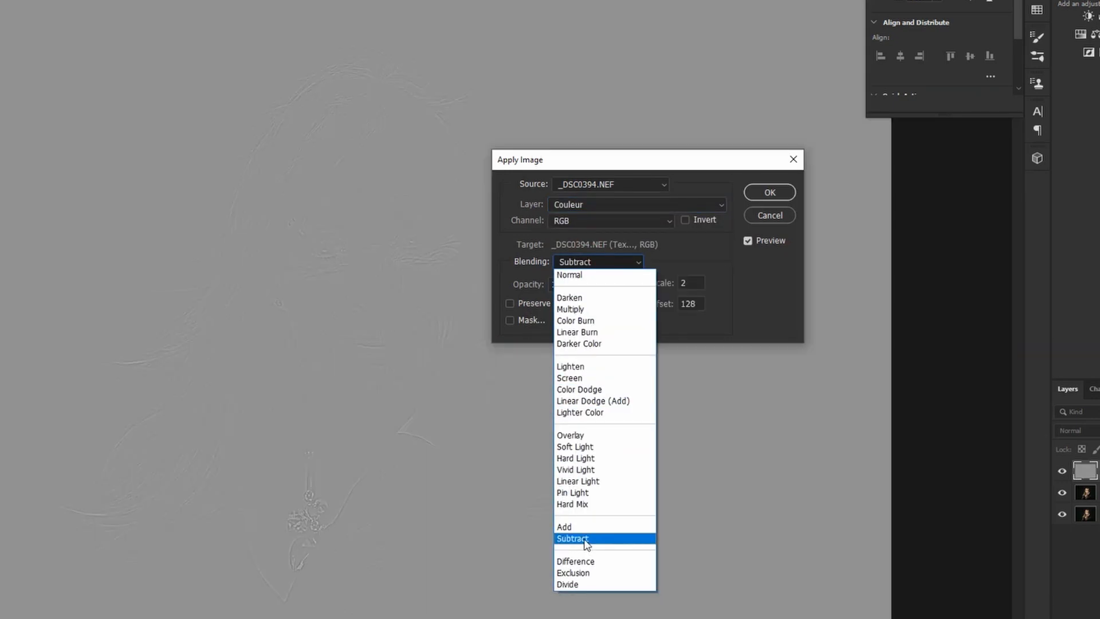
pyautogui.click(584, 540)
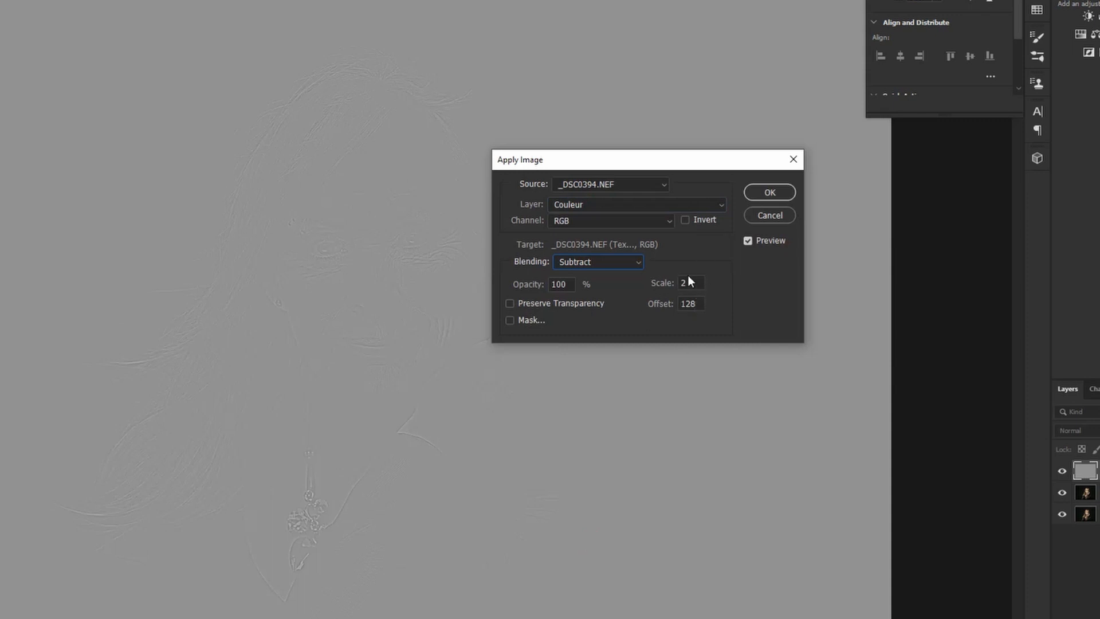
pyautogui.click(766, 197)
# Step: Set the Texture layer's blend mode to Linear Light and select the Couleur layer
pyautogui.click(1024, 287)
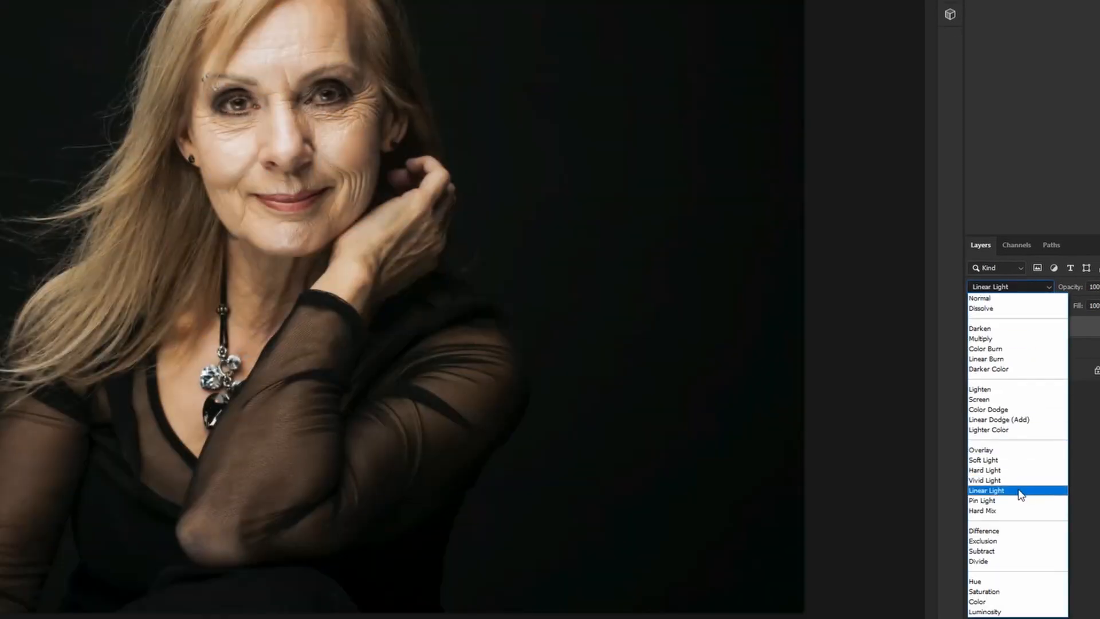
pyautogui.click(1018, 489)
pyautogui.click(1022, 352)
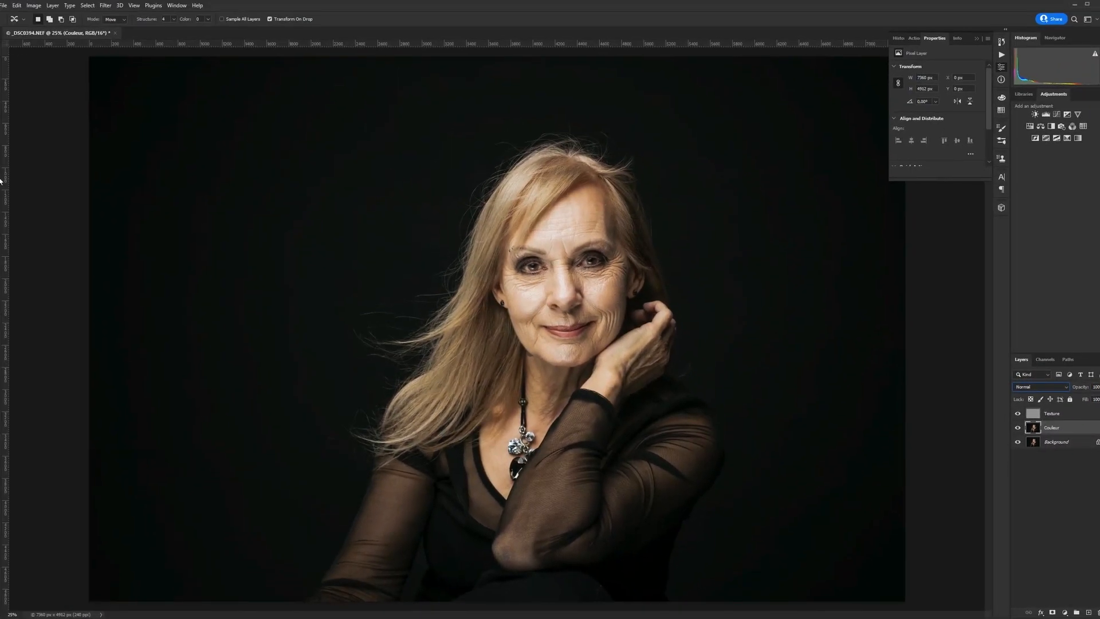
# Step: Set up the Clone Stamp tool for retouching the face with Normal mode and 20% opacity
pyautogui.click(0, 181)
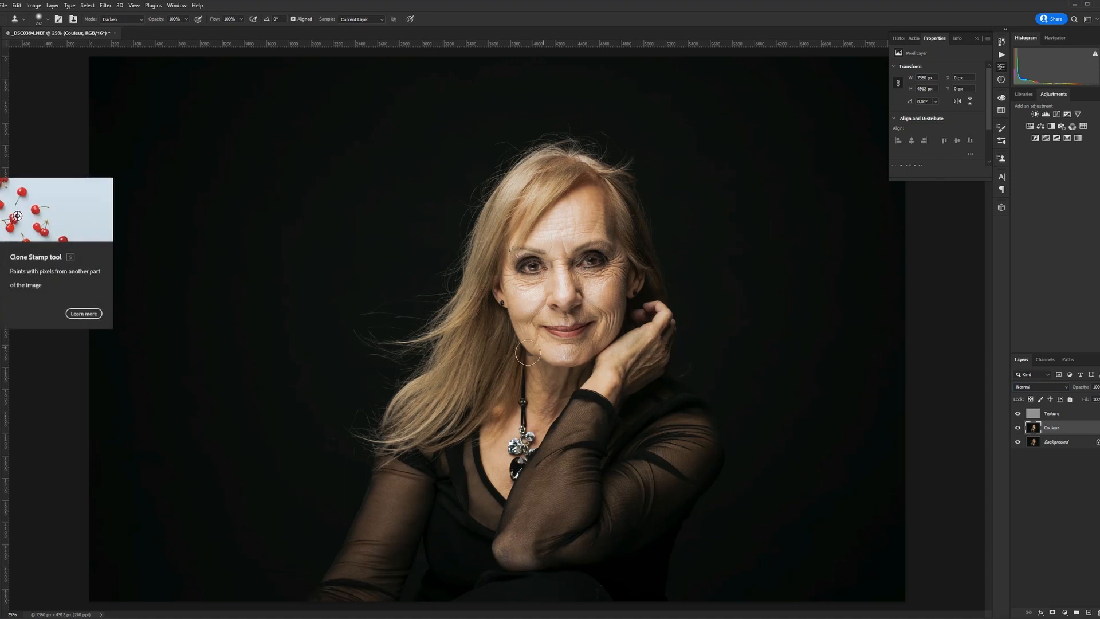
pyautogui.click(540, 288)
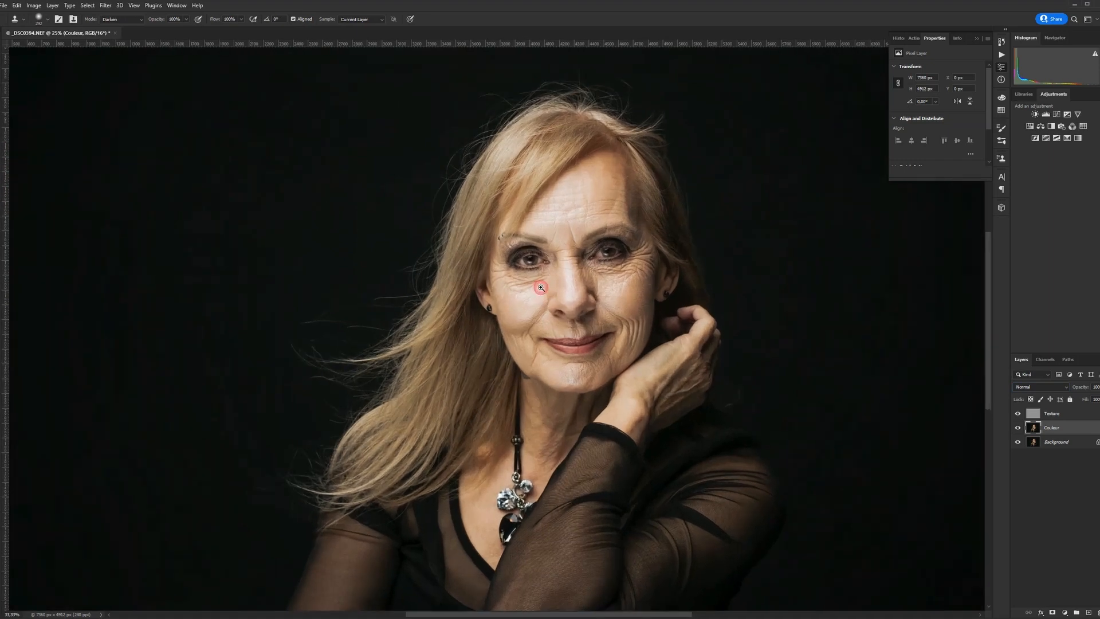
pyautogui.click(121, 19)
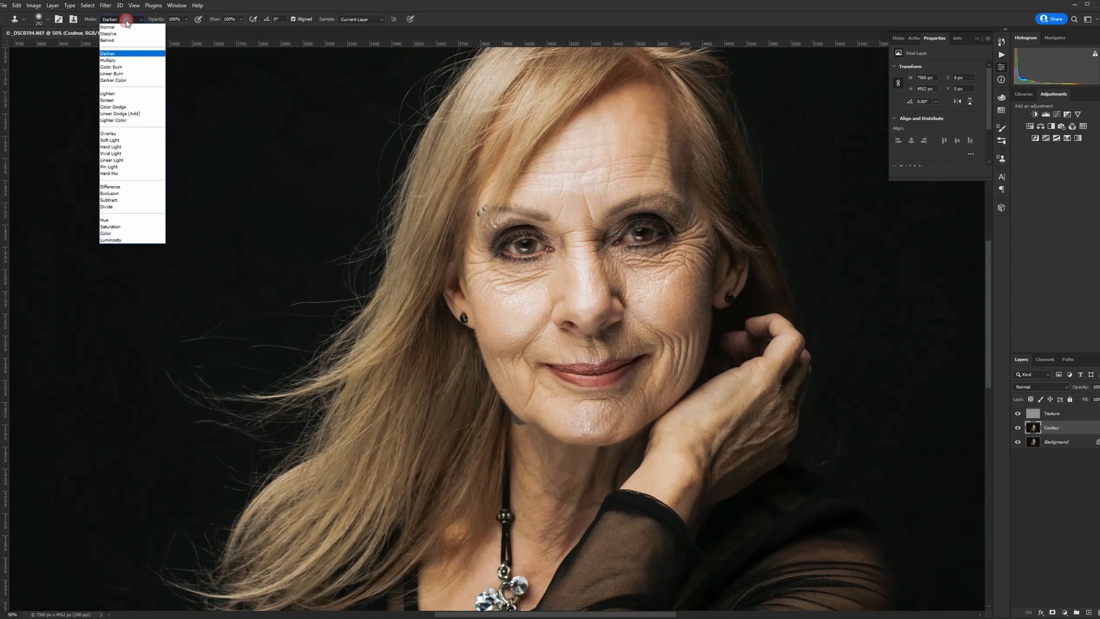
pyautogui.click(117, 22)
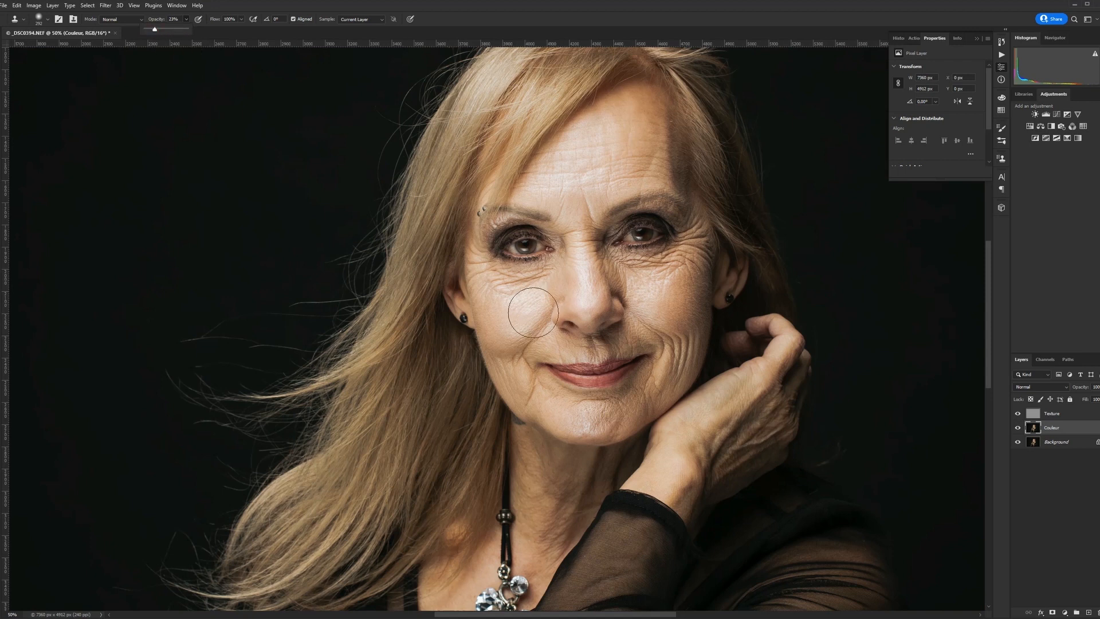
# Step: Clone skin tone with a smaller brush over the area beneath the image-left eye on the Couleur layer
pyautogui.keyDown('alt'); pyautogui.rightClick(503, 295); pyautogui.keyUp('alt')
pyautogui.keyDown('alt'); pyautogui.click(508, 301); pyautogui.keyUp('alt')
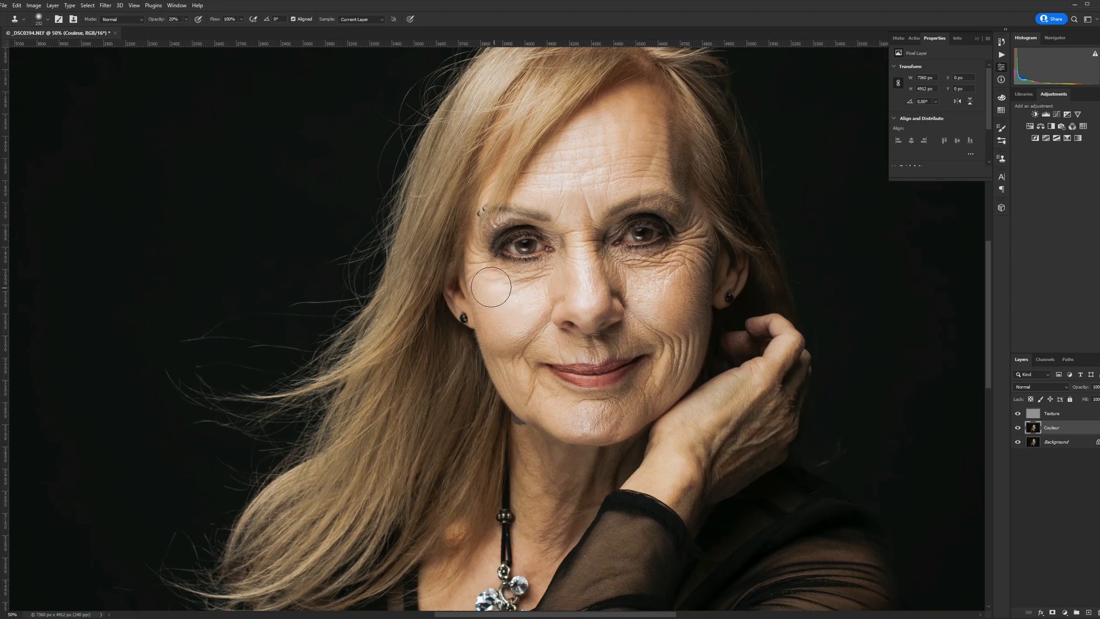
pyautogui.click(517, 279)
# Step: Reduce the brush and even the skin tone beneath the image-right eye and down the cheek with cloned strokes
pyautogui.press('[')
pyautogui.press('[')
pyautogui.press('[')
pyautogui.keyDown('alt'); pyautogui.click(633, 278); pyautogui.keyUp('alt')
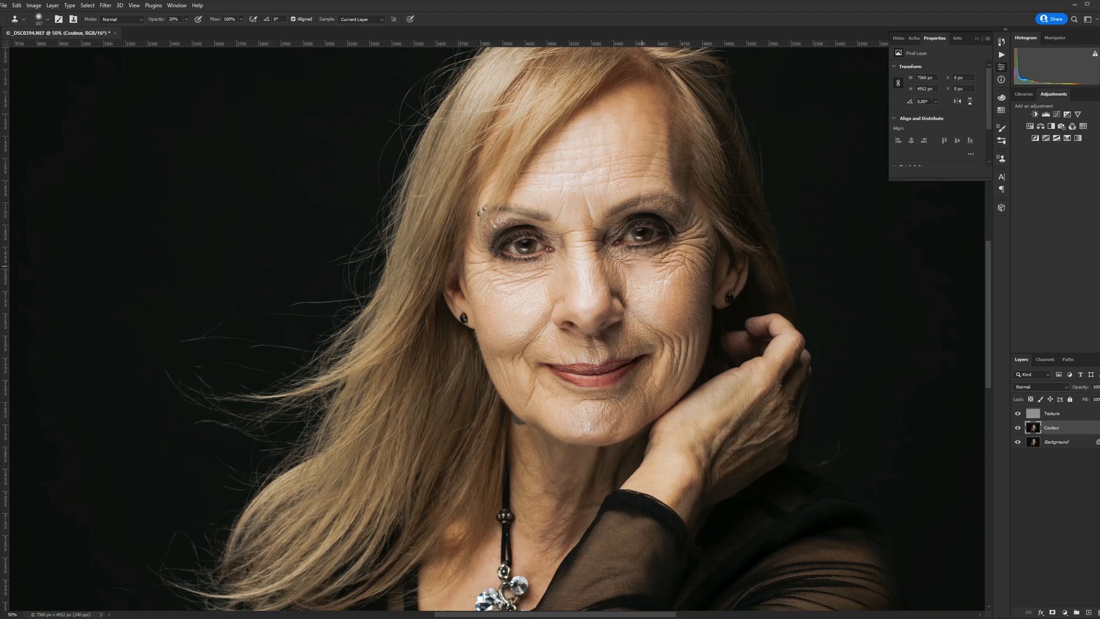
pyautogui.click(646, 268)
pyautogui.keyDown('alt'); pyautogui.click(655, 286); pyautogui.keyUp('alt')
pyautogui.click(665, 273)
pyautogui.keyDown('alt'); pyautogui.click(660, 294); pyautogui.keyUp('alt')
pyautogui.moveTo(657, 304)
pyautogui.mouseDown()
pyautogui.moveTo(663, 314)
pyautogui.moveTo(623, 344)
pyautogui.mouseUp()
# Step: Soften the smile line between the nose and the image-right mouth corner with repeated Clone Stamp dabs
pyautogui.keyDown('alt'); pyautogui.click(629, 342); pyautogui.keyUp('alt')
pyautogui.click(633, 338)
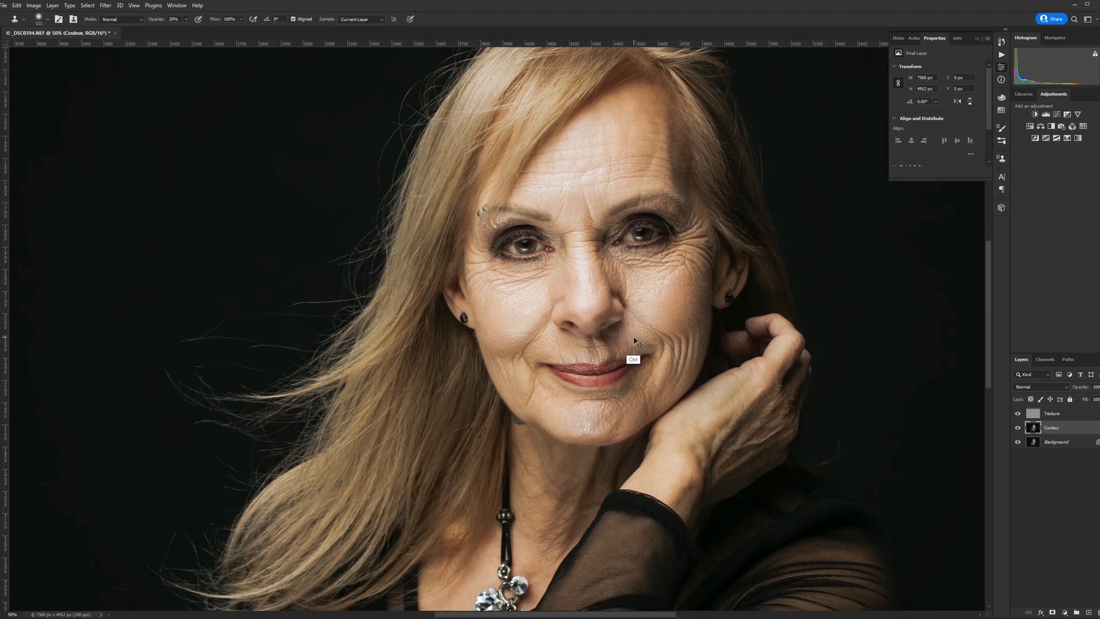
pyautogui.keyDown('alt'); pyautogui.click(635, 342); pyautogui.keyUp('alt')
pyautogui.click(636, 337)
pyautogui.click(636, 337)
pyautogui.keyDown('alt'); pyautogui.click(633, 345); pyautogui.keyUp('alt')
# Step: Clone nearby skin tone over the creases beside the mouth and on the image-right lower cheek
pyautogui.keyDown('alt'); pyautogui.click(649, 387); pyautogui.keyUp('alt')
pyautogui.click(662, 377)
pyautogui.moveTo(666, 363); pyautogui.dragTo(665, 357)
pyautogui.keyDown('alt'); pyautogui.click(663, 399); pyautogui.keyUp('alt')
pyautogui.click(662, 368)
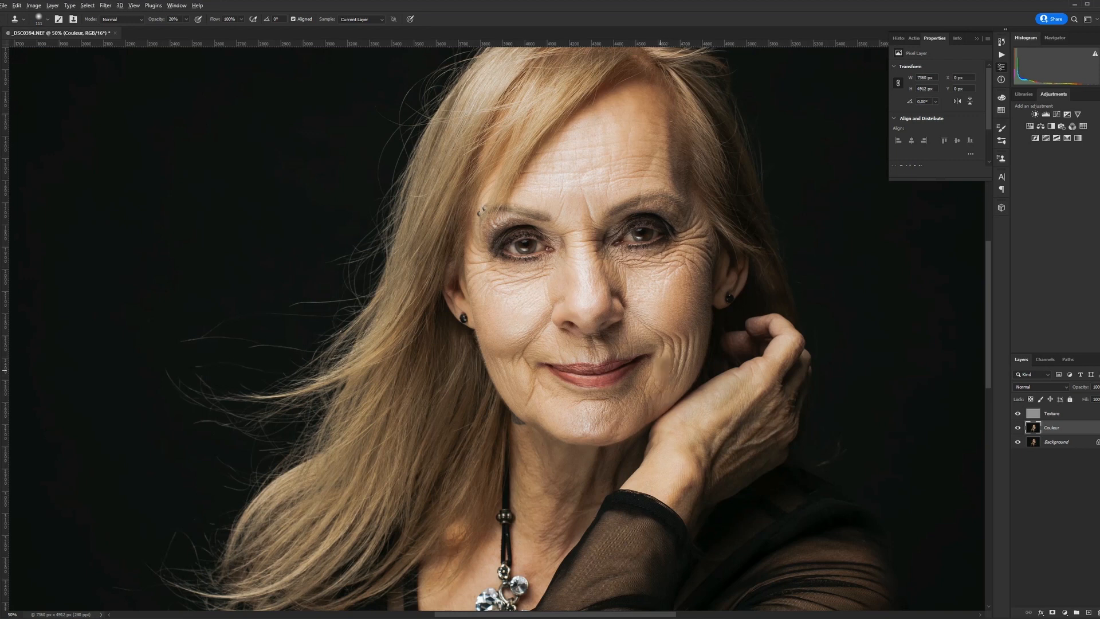
pyautogui.keyDown('alt'); pyautogui.click(684, 375); pyautogui.keyUp('alt')
pyautogui.click(686, 338)
# Step: Even out the tones along the jawline and the image-left lower cheek with the Clone Stamp
pyautogui.keyDown('alt'); pyautogui.click(655, 410); pyautogui.keyUp('alt')
pyautogui.moveTo(652, 406); pyautogui.dragTo(635, 405)
pyautogui.click(506, 370)
pyautogui.keyDown('alt'); pyautogui.click(533, 396); pyautogui.keyUp('alt')
# Step: Enlarge the brush and smooth the light and shadow transitions across the forehead with cloned skin tone
pyautogui.press(']')
pyautogui.press(']')
pyautogui.keyDown('alt'); pyautogui.click(616, 157); pyautogui.keyUp('alt')
pyautogui.moveTo(650, 117); pyautogui.dragTo(582, 142)
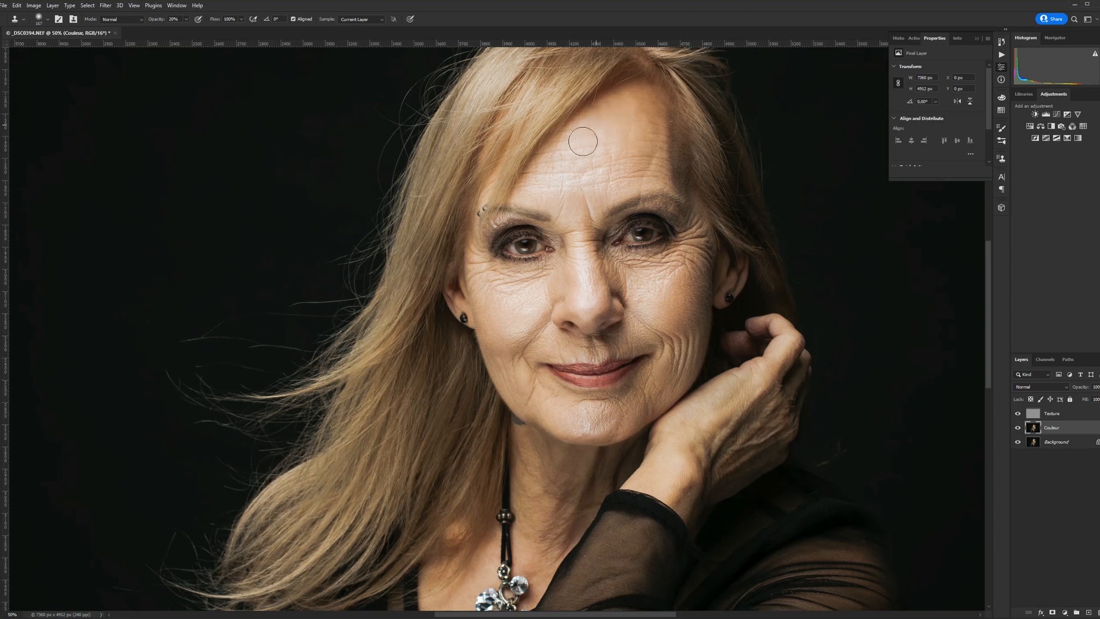
pyautogui.keyDown('alt'); pyautogui.click(646, 140); pyautogui.keyUp('alt')
pyautogui.keyDown('alt'); pyautogui.click(664, 99); pyautogui.keyUp('alt')
pyautogui.moveTo(668, 125)
pyautogui.mouseDown()
pyautogui.moveTo(659, 132)
pyautogui.moveTo(666, 169)
pyautogui.mouseUp()
# Step: Soften the skin tones of the neck and chest with a larger Clone Stamp brush
pyautogui.scroll(-5, 528, 241)
pyautogui.press(']')
pyautogui.press(']')
pyautogui.press(']')
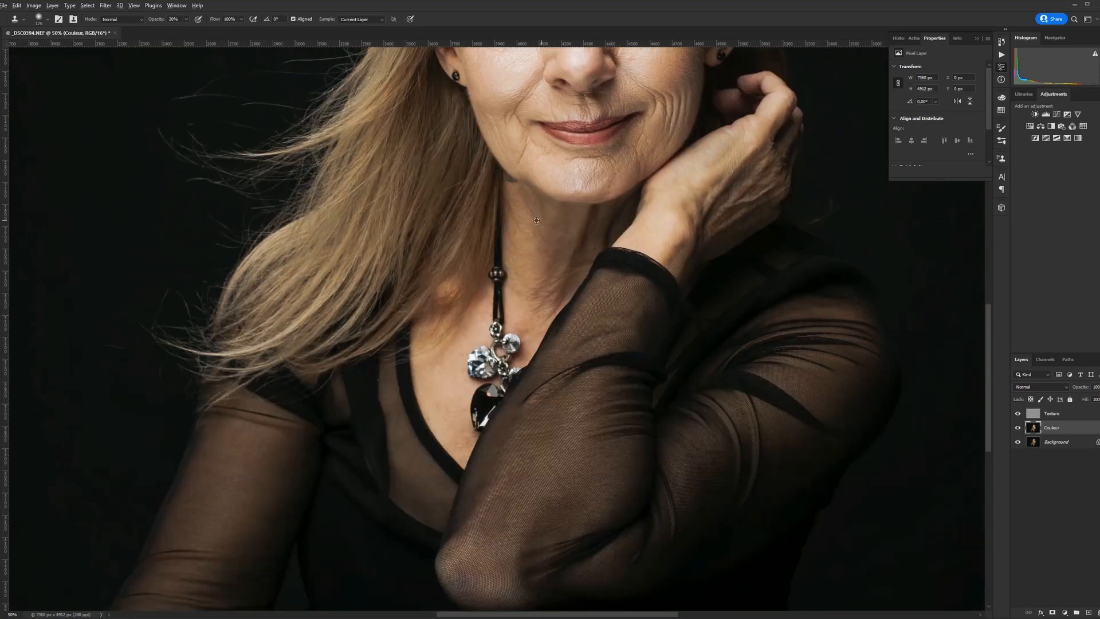
pyautogui.moveTo(466, 426); pyautogui.dragTo(431, 197)
pyautogui.moveTo(580, 105); pyautogui.dragTo(376, 508)
# Step: Patch the veins and dark spots on the back of the raised hand on the Couleur layer, clearing each selection
pyautogui.press('j')
pyautogui.hotkey('ctrl', '+')
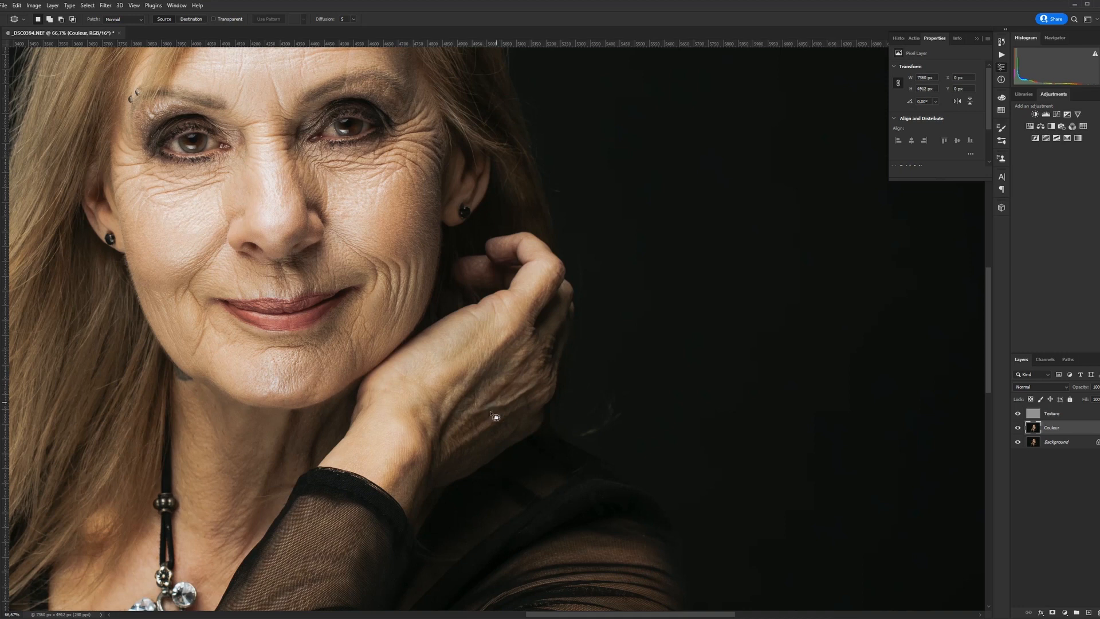
pyautogui.moveTo(495, 417)
pyautogui.mouseDown()
pyautogui.moveTo(498, 401)
pyautogui.moveTo(484, 420)
pyautogui.moveTo(530, 398)
pyautogui.moveTo(488, 420)
pyautogui.mouseUp()
pyautogui.hotkey('ctrl', 'd')
pyautogui.moveTo(523, 384)
pyautogui.mouseDown()
pyautogui.moveTo(533, 396)
pyautogui.moveTo(490, 420)
pyautogui.mouseUp()
pyautogui.hotkey('ctrl', 'd')
pyautogui.hotkey('ctrl', 'd')
pyautogui.moveTo(528, 387); pyautogui.dragTo(516, 401)
pyautogui.hotkey('ctrl', 'd')
# Step: Clone clean skin over the raised hand on the Texture layer and even the wrist's tones on the Couleur layer
pyautogui.press('s')
pyautogui.click(1047, 415)
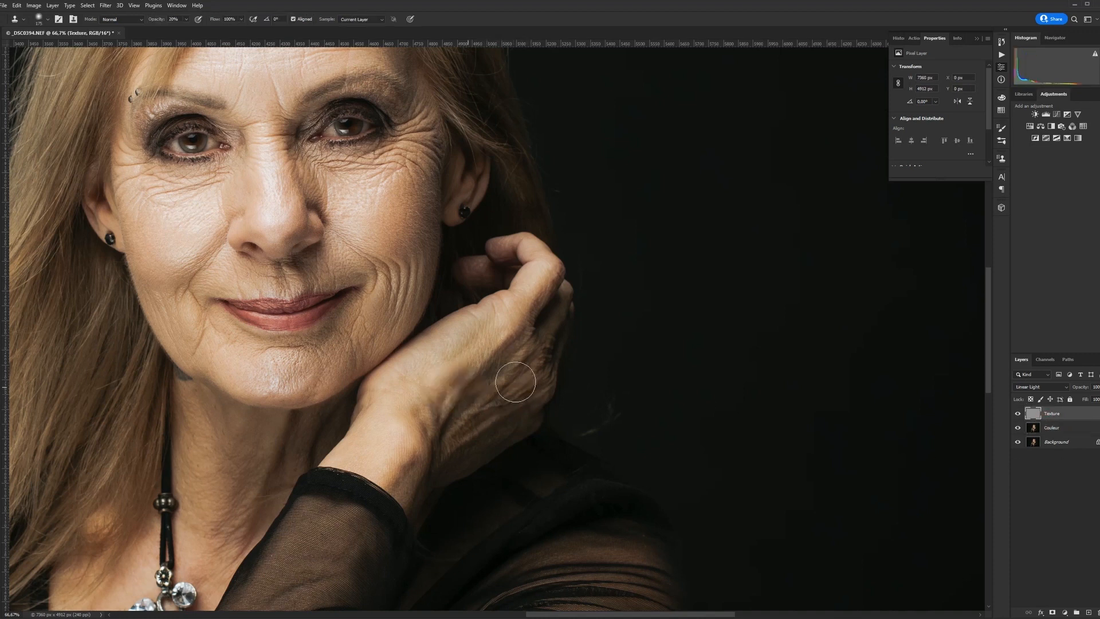
pyautogui.moveTo(512, 411)
pyautogui.mouseDown()
pyautogui.moveTo(496, 413)
pyautogui.moveTo(511, 399)
pyautogui.mouseUp()
pyautogui.keyDown('alt'); pyautogui.click(480, 419); pyautogui.keyUp('alt')
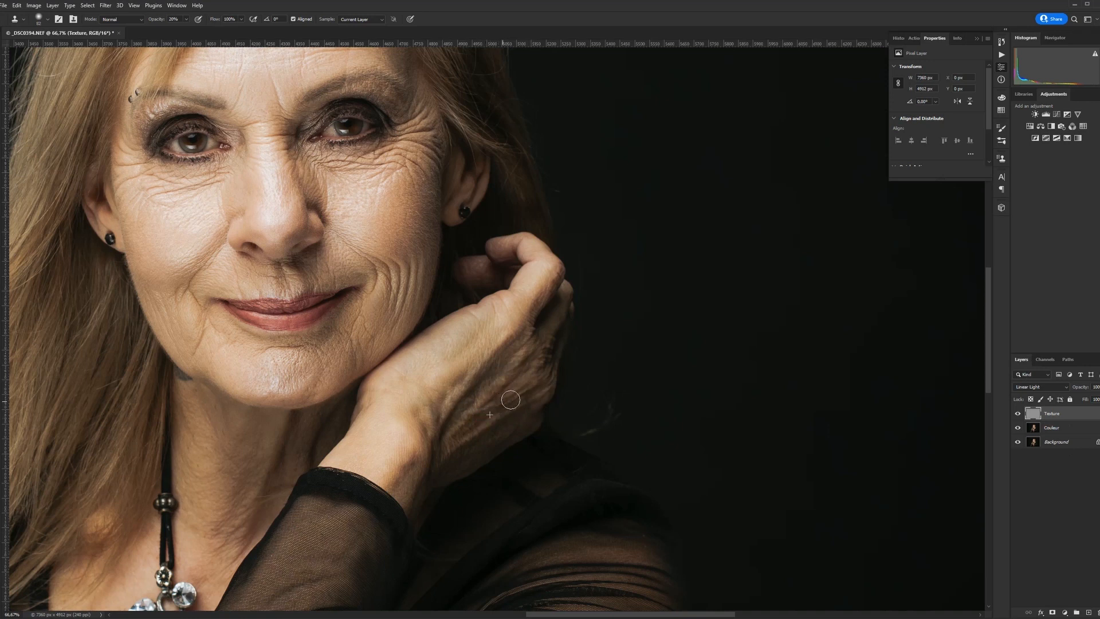
pyautogui.keyDown('alt'); pyautogui.click(497, 439); pyautogui.keyUp('alt')
pyautogui.click(1048, 433)
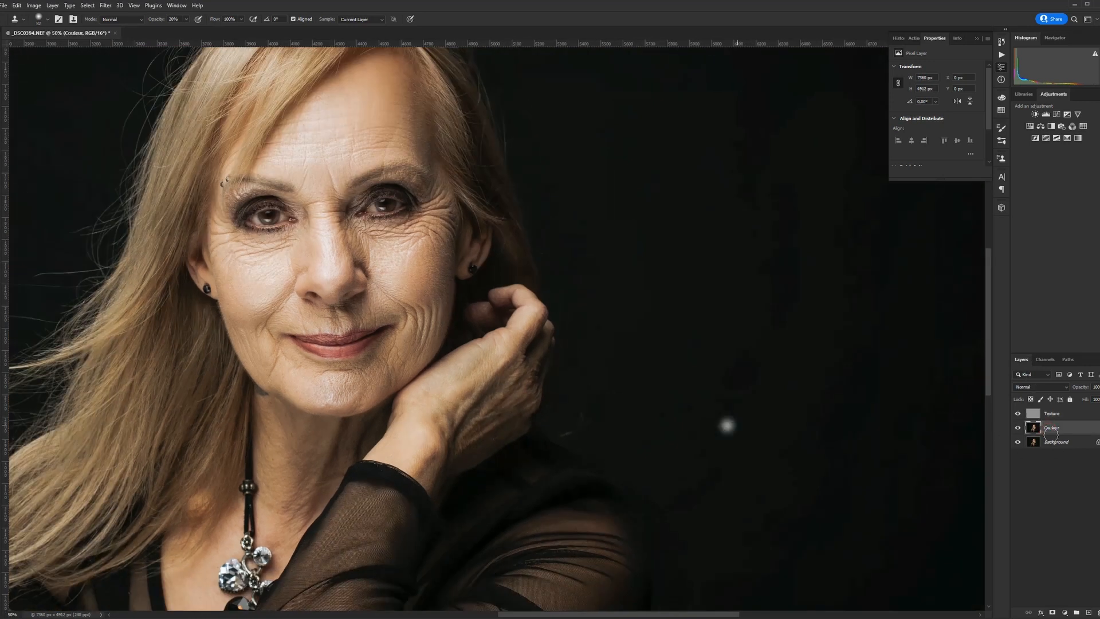
pyautogui.moveTo(442, 440); pyautogui.dragTo(487, 439)
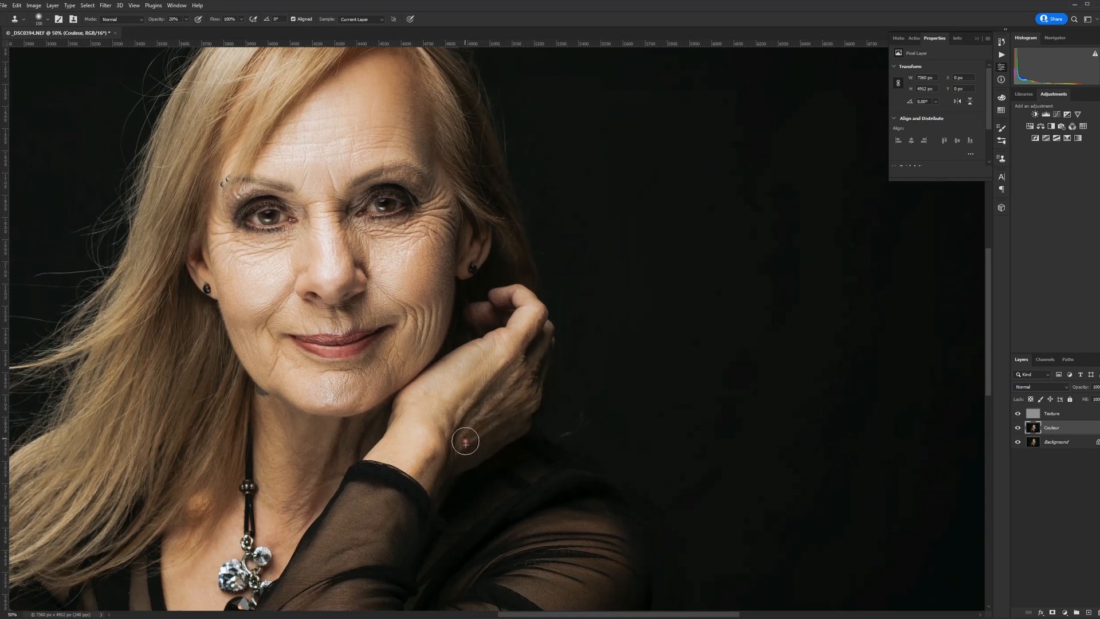
# Step: Compare the whole portrait before and after retouching by toggling the visibility of the layers above Background
pyautogui.keyDown('alt'); pyautogui.click(465, 442); pyautogui.keyUp('alt')
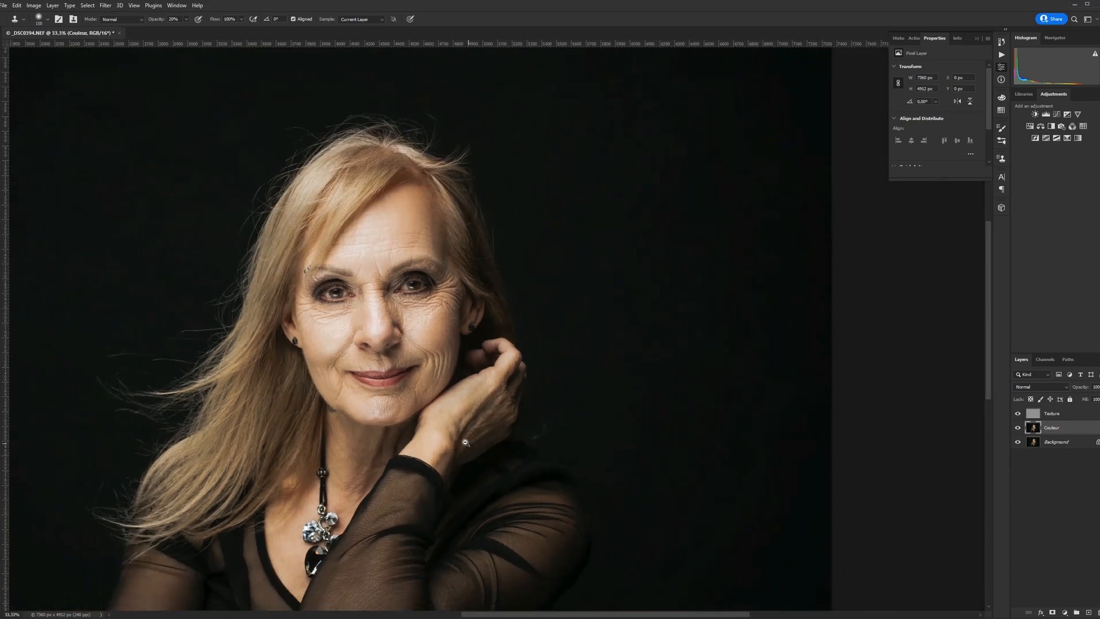
pyautogui.keyDown('alt'); pyautogui.click(465, 442); pyautogui.keyUp('alt')
pyautogui.hotkey('ctrl', '0')
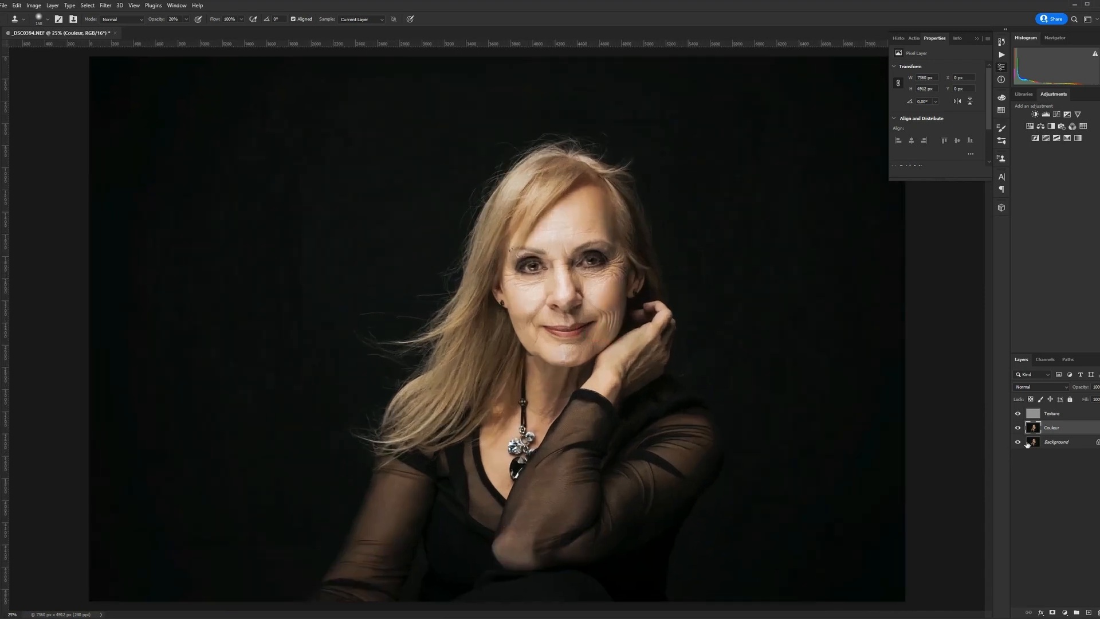
pyautogui.click(1019, 443)
pyautogui.click(1019, 443)
pyautogui.click(1019, 442)
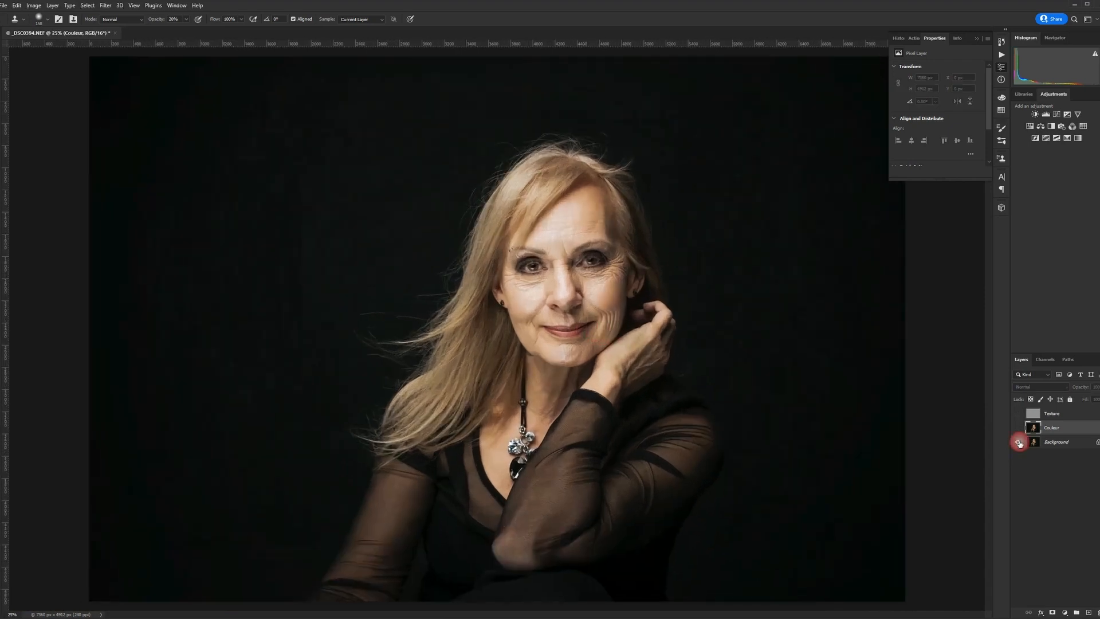
pyautogui.click(1018, 442)
pyautogui.click(1019, 443)
pyautogui.click(1019, 442)
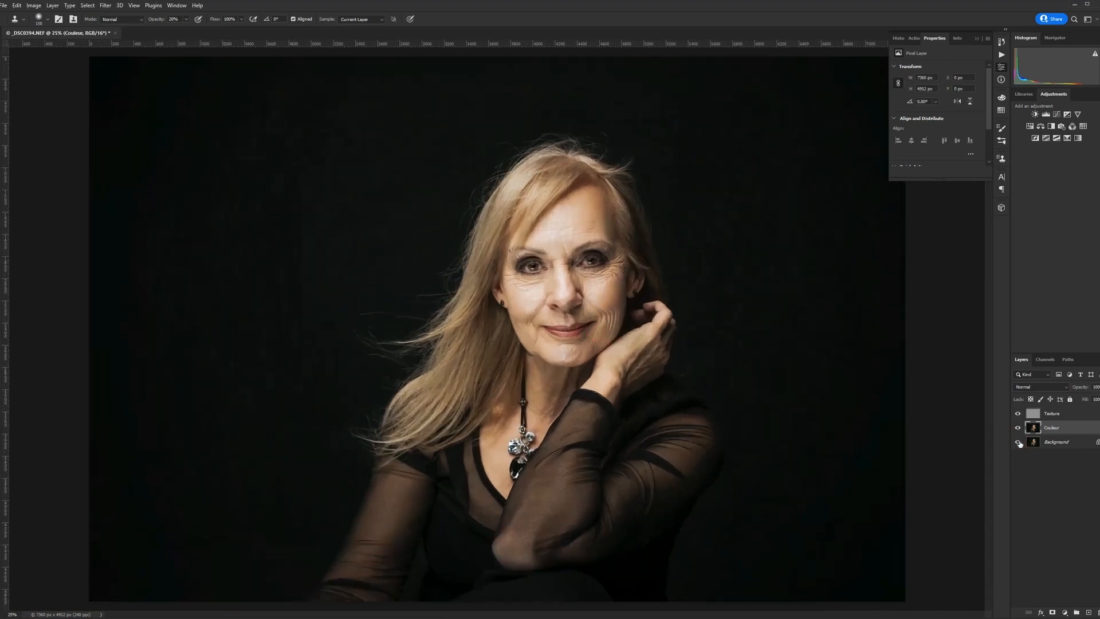
# Step: Add a brightening Curves adjustment layer above Texture, make its mask black and name the layer éclaircir
pyautogui.click(1052, 419)
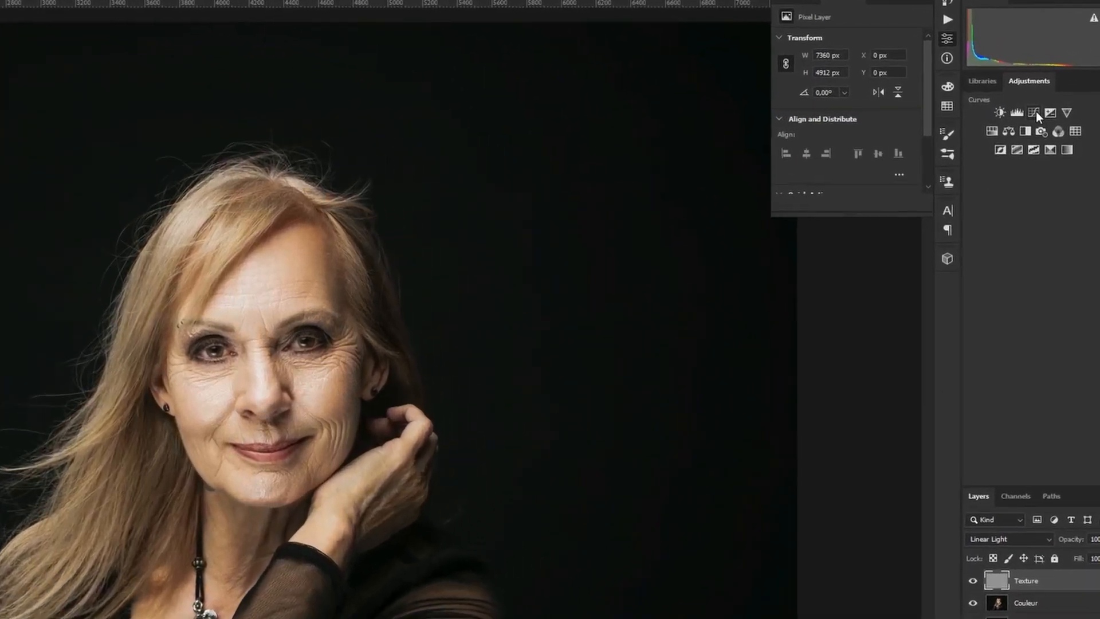
pyautogui.click(1052, 113)
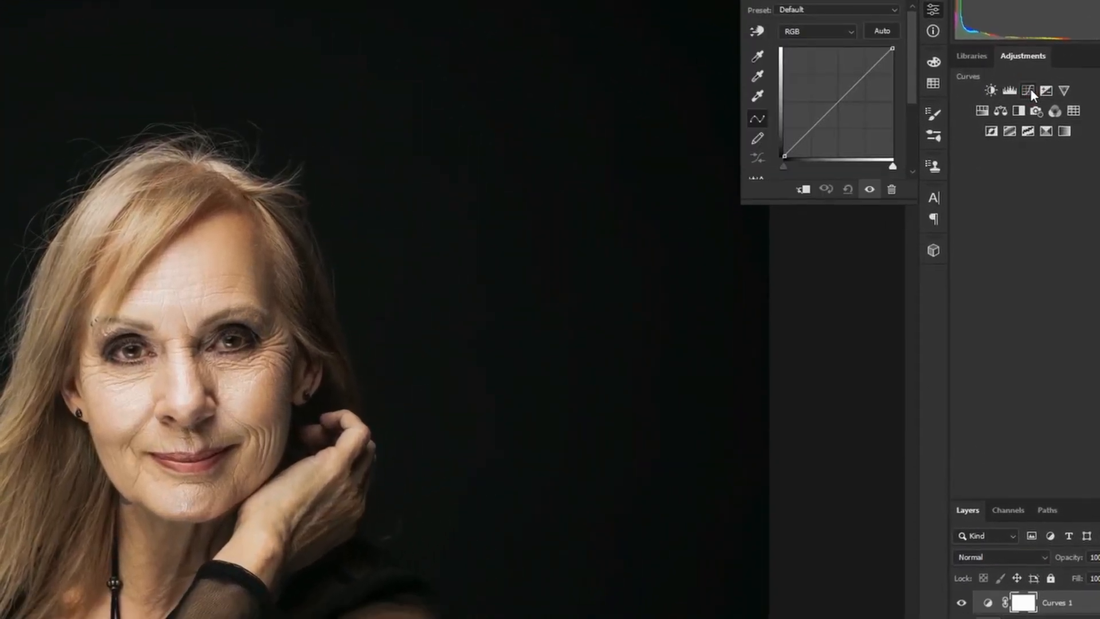
pyautogui.doubleClick(1059, 497)
pyautogui.write('éc')
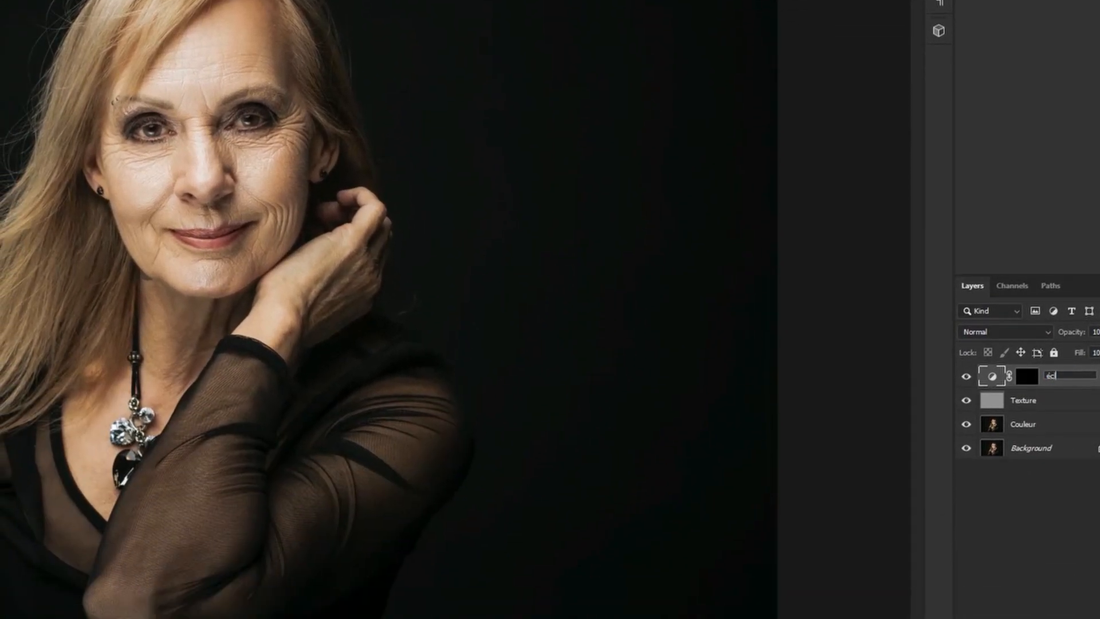
pyautogui.write('laircir')
pyautogui.press('Return')
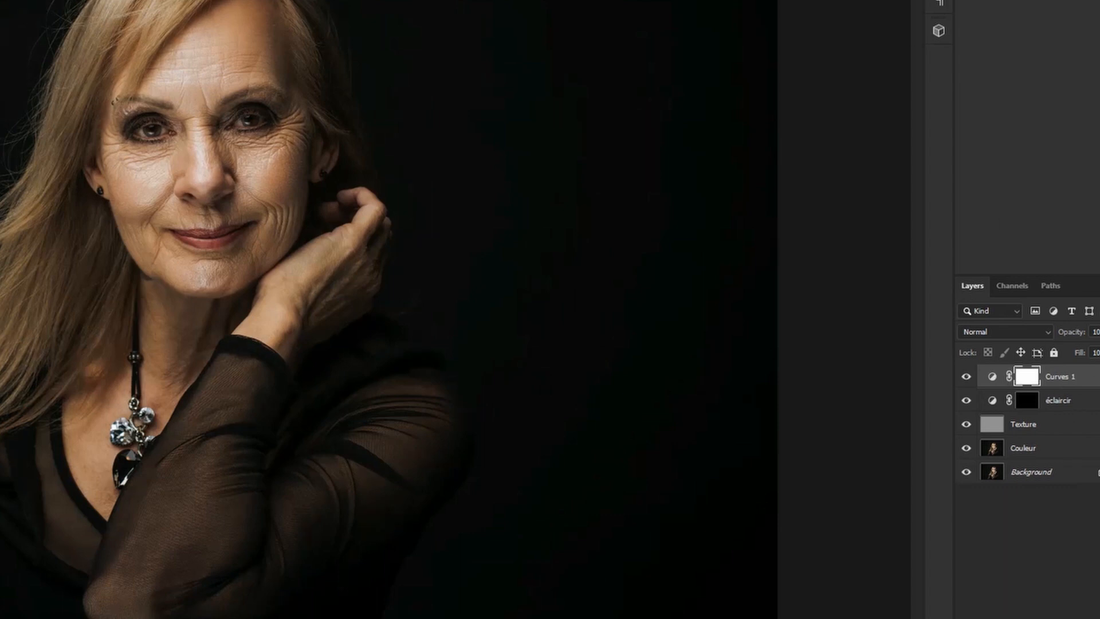
# Step: Rename the darkening Curves layer as foncir and invert its mask to black
pyautogui.doubleClick(1056, 376)
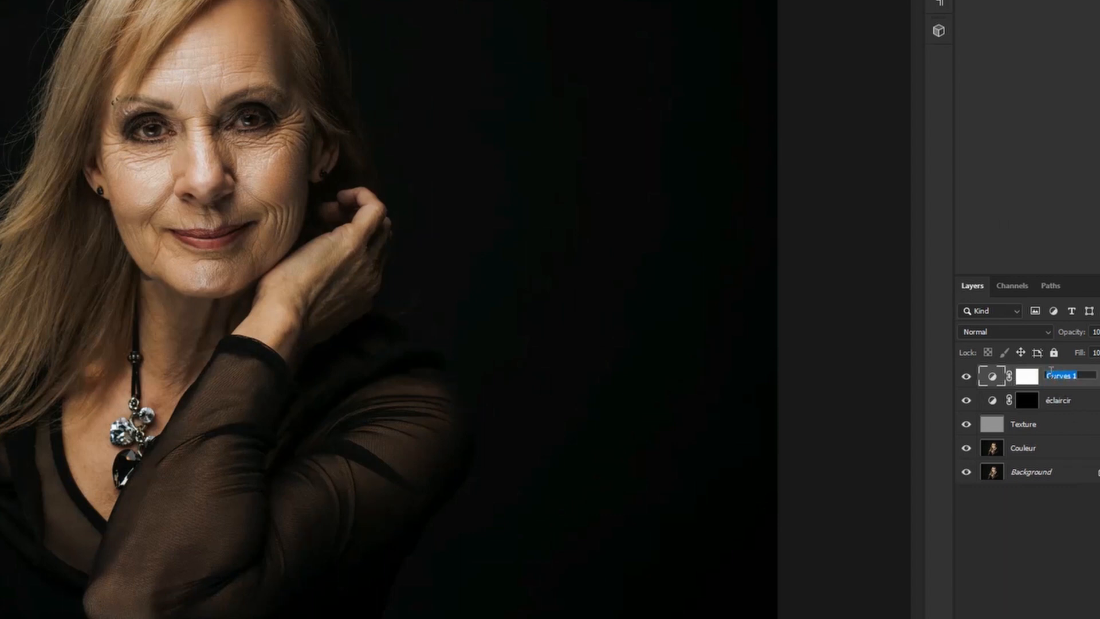
pyautogui.write('foncir')
pyautogui.press('Return')
pyautogui.click(1028, 376)
pyautogui.hotkey('ctrl', 'i')
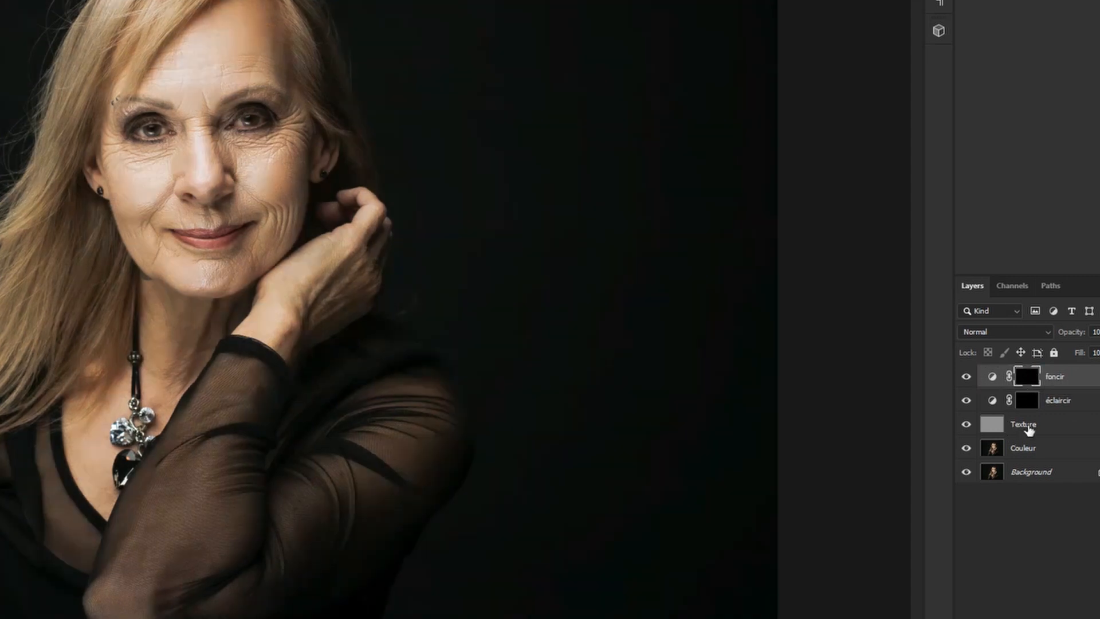
# Step: Lighten the forehead and the cheeks below both eyes by painting on the éclaircir mask at 10% opacity
pyautogui.click(1028, 400)
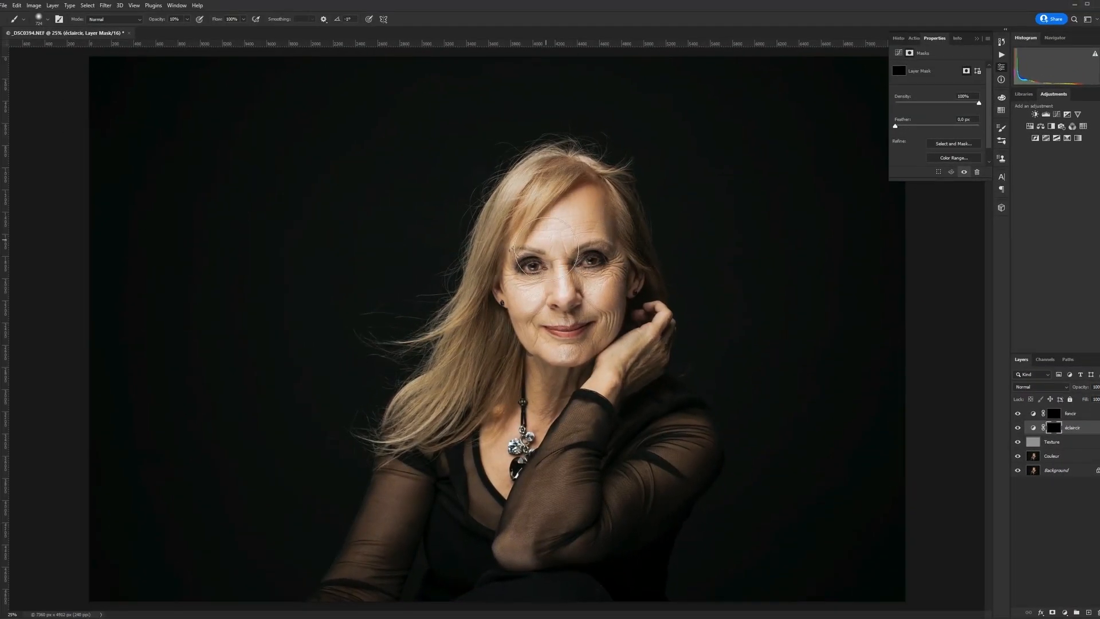
pyautogui.moveTo(546, 267)
pyautogui.mouseDown()
pyautogui.moveTo(518, 268)
pyautogui.moveTo(546, 267)
pyautogui.moveTo(557, 235)
pyautogui.mouseUp()
pyautogui.keyDown('ctrl'); pyautogui.click(546, 268); pyautogui.keyUp('ctrl')
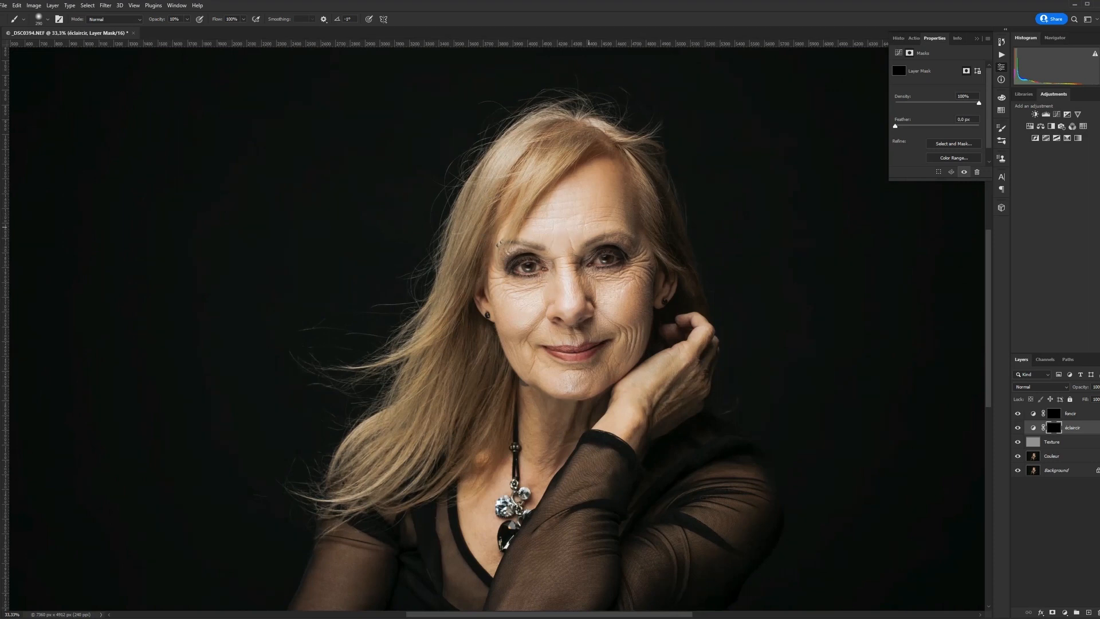
pyautogui.moveTo(531, 307); pyautogui.dragTo(514, 284)
pyautogui.moveTo(601, 285); pyautogui.dragTo(627, 288)
# Step: Lighten the area around the lips and both eyes on the éclaircir mask with a smaller brush
pyautogui.keyDown('ctrl'); pyautogui.click(579, 350); pyautogui.keyUp('ctrl')
pyautogui.keyDown('ctrl'); pyautogui.click(580, 350); pyautogui.keyUp('ctrl')
pyautogui.moveTo(537, 343)
pyautogui.mouseDown()
pyautogui.moveTo(515, 345)
pyautogui.moveTo(559, 327)
pyautogui.mouseUp()
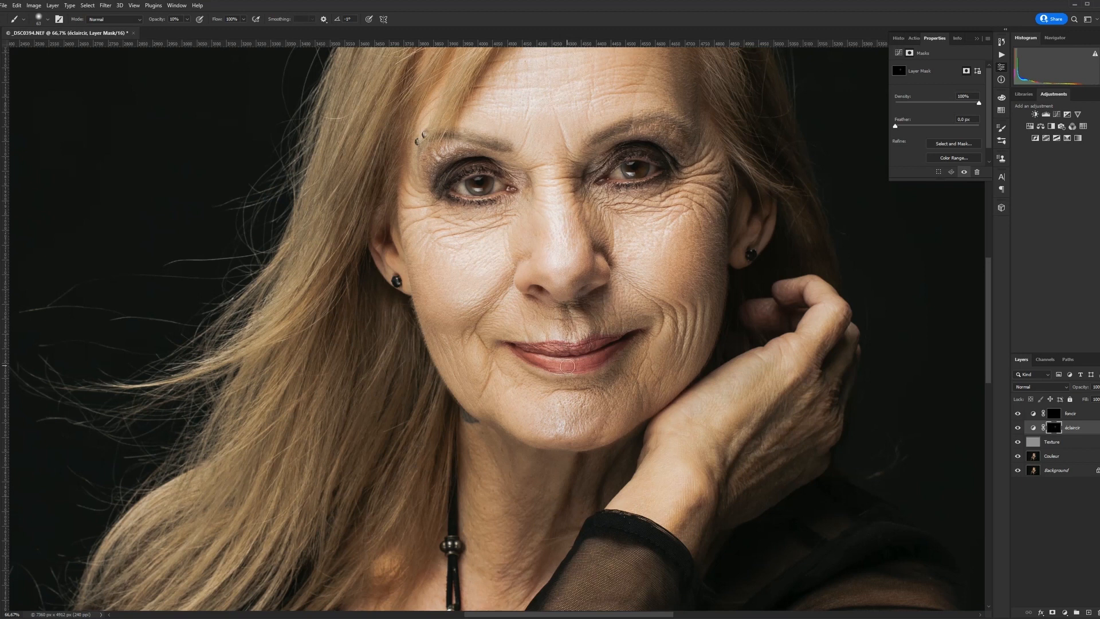
pyautogui.moveTo(548, 385); pyautogui.dragTo(567, 383)
pyautogui.moveTo(572, 321); pyautogui.dragTo(564, 319)
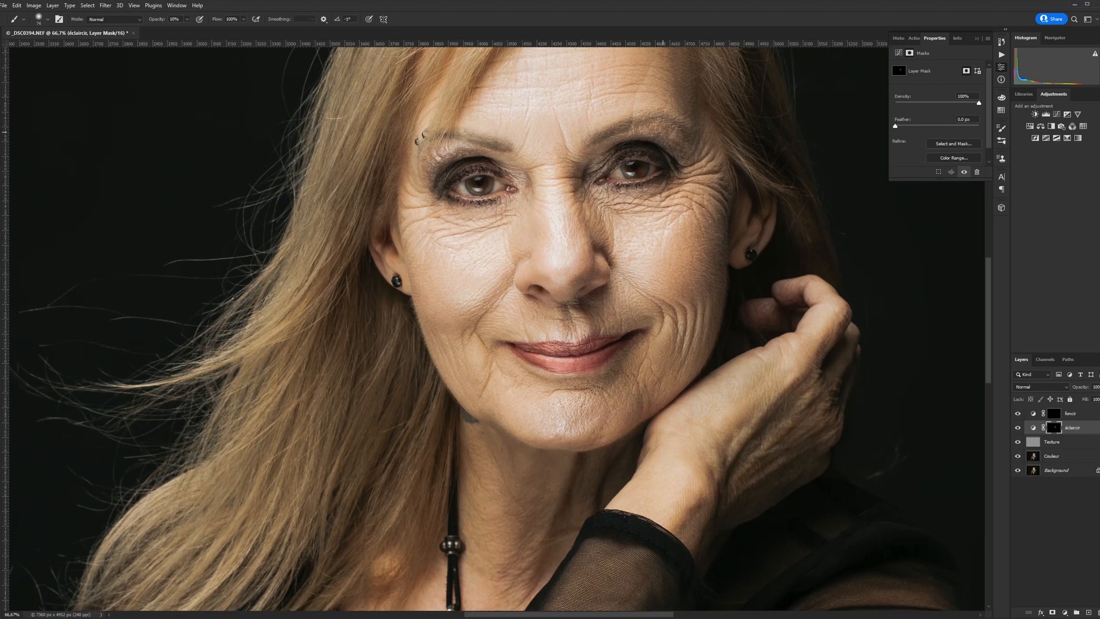
pyautogui.moveTo(492, 220); pyautogui.dragTo(487, 188)
pyautogui.moveTo(628, 174); pyautogui.dragTo(635, 174)
# Step: Darken the shadow beside the nose and the dark clothing by painting on the foncir mask at 10% opacity
pyautogui.click(1053, 413)
pyautogui.moveTo(596, 258); pyautogui.dragTo(601, 259)
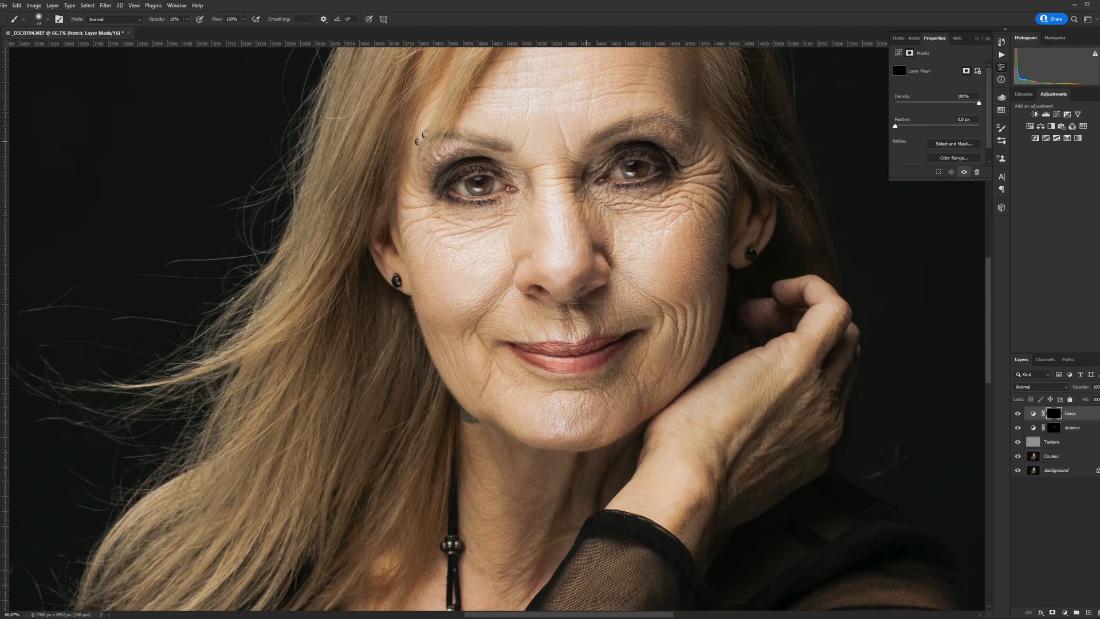
pyautogui.scroll(-3, 570, 263)
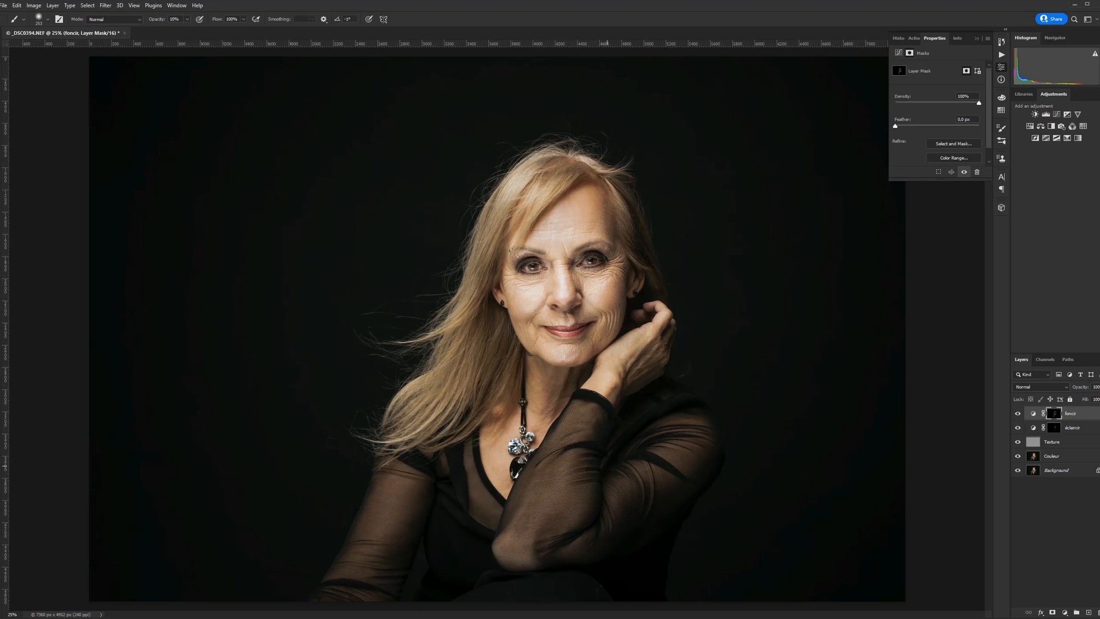
pyautogui.moveTo(484, 545); pyautogui.dragTo(493, 544)
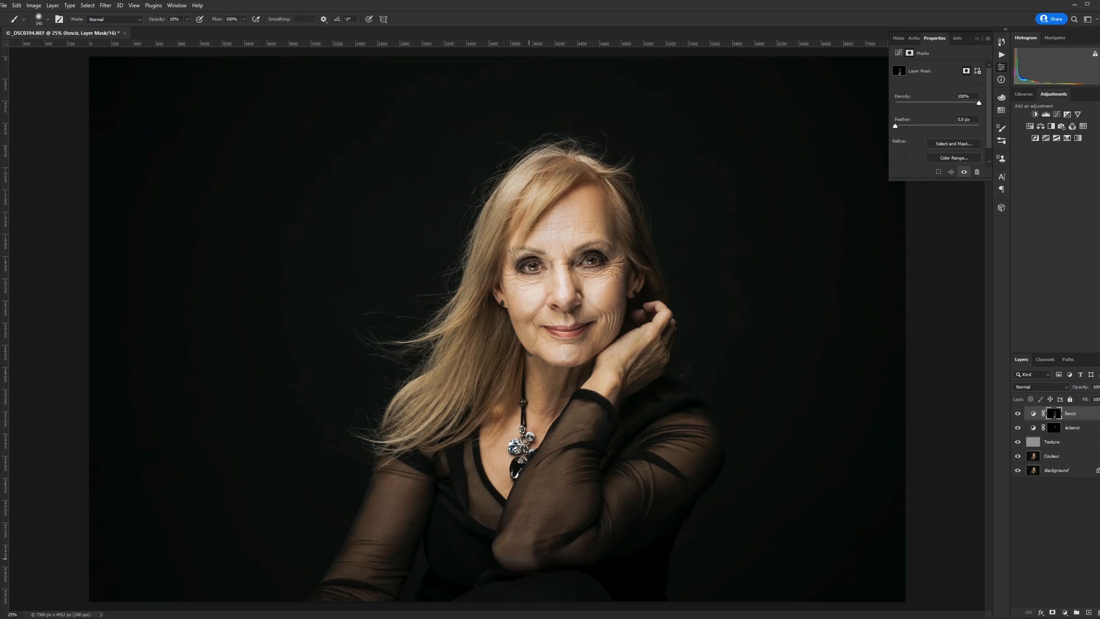
# Step: Compare the portrait with and without the darkening by toggling the visibility of the foncir layer
pyautogui.click(1018, 413)
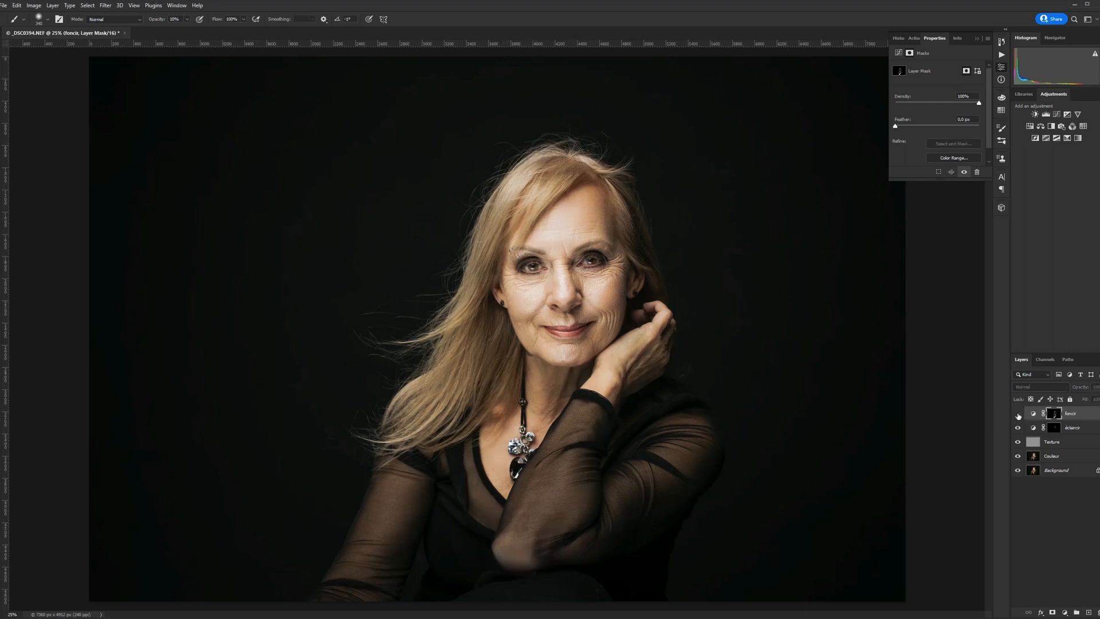
pyautogui.click(1018, 414)
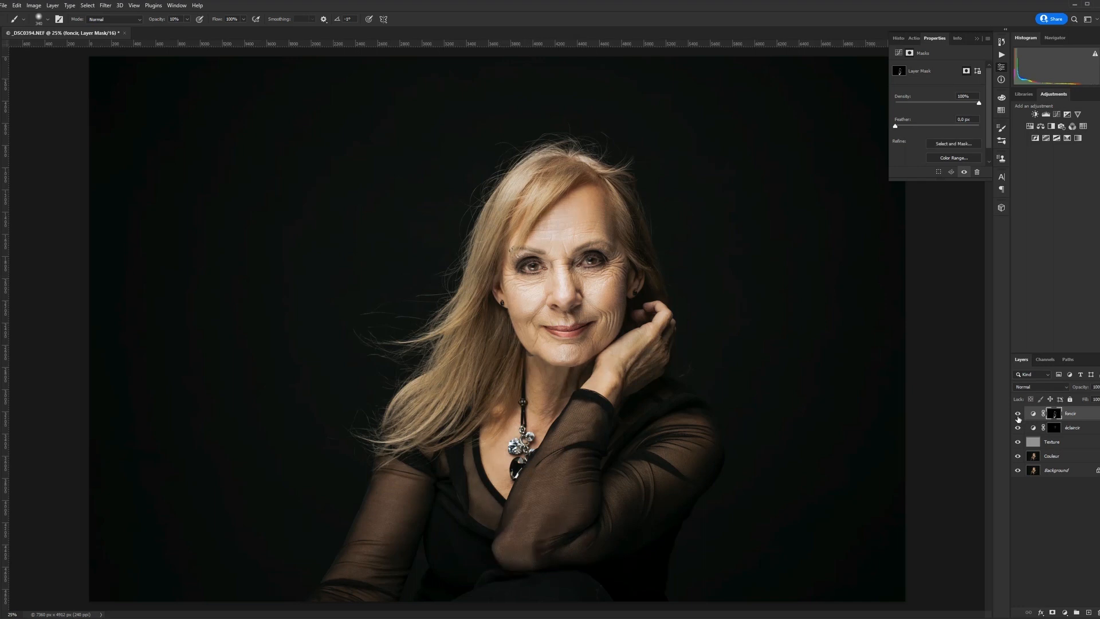
pyautogui.click(1017, 414)
pyautogui.click(1017, 414)
pyautogui.click(1018, 414)
pyautogui.click(1018, 414)
# Step: Lighten the raised hand at 10% opacity and the long hair at 20% opacity on the éclaircir mask
pyautogui.click(1026, 424)
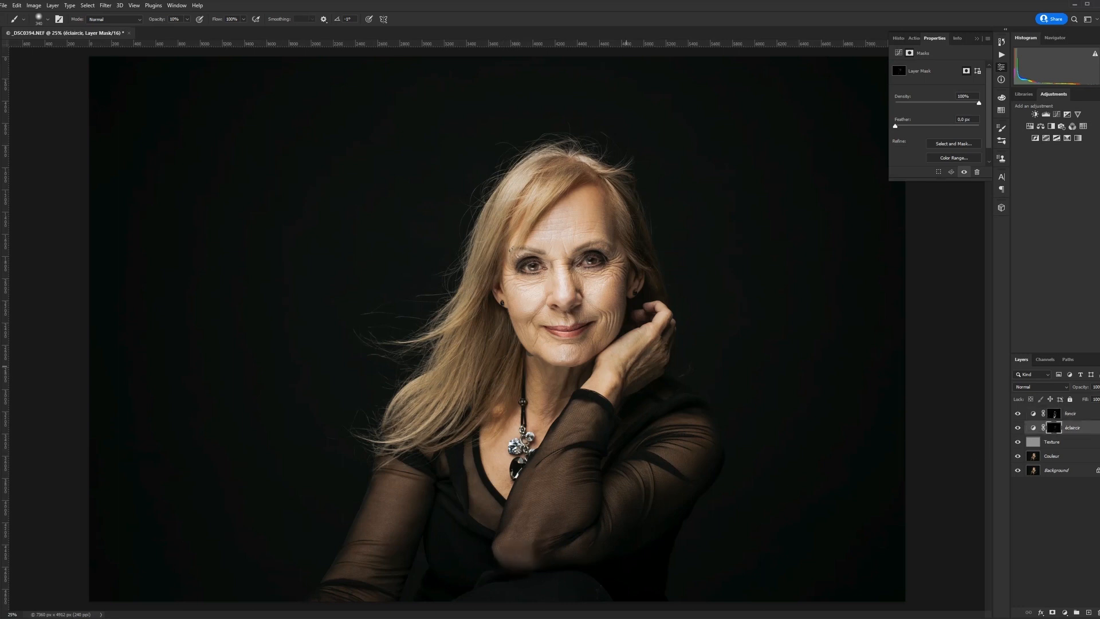
pyautogui.moveTo(626, 366); pyautogui.dragTo(621, 366)
pyautogui.press('2')
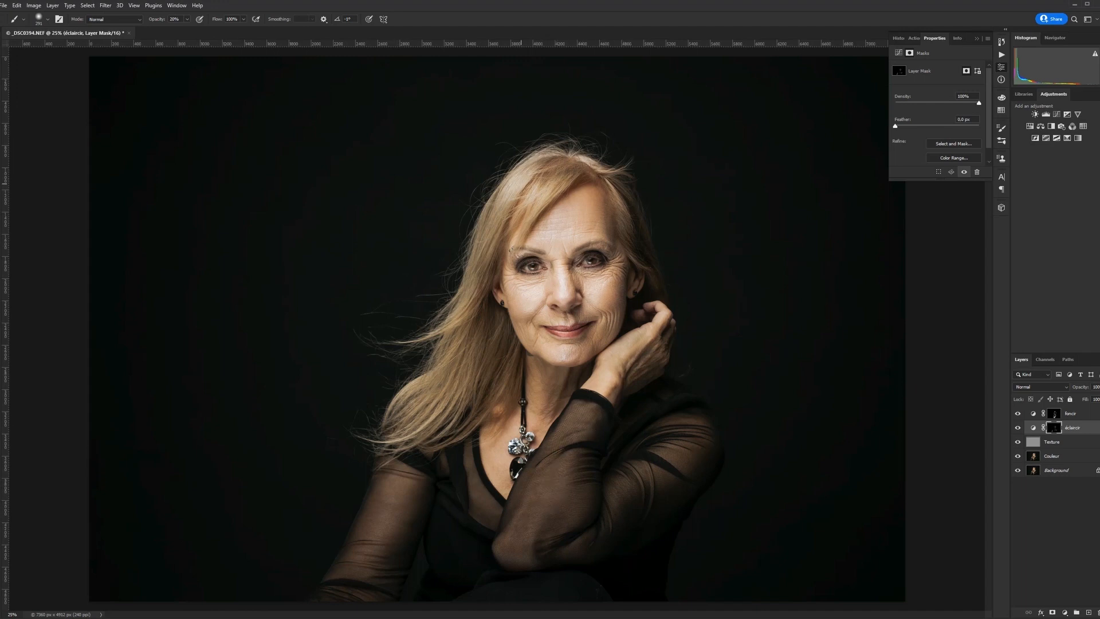
pyautogui.moveTo(478, 258)
pyautogui.mouseDown()
pyautogui.moveTo(415, 395)
pyautogui.moveTo(455, 387)
pyautogui.mouseUp()
pyautogui.keyDown('alt'); pyautogui.rightClick(669, 313); pyautogui.keyUp('alt')
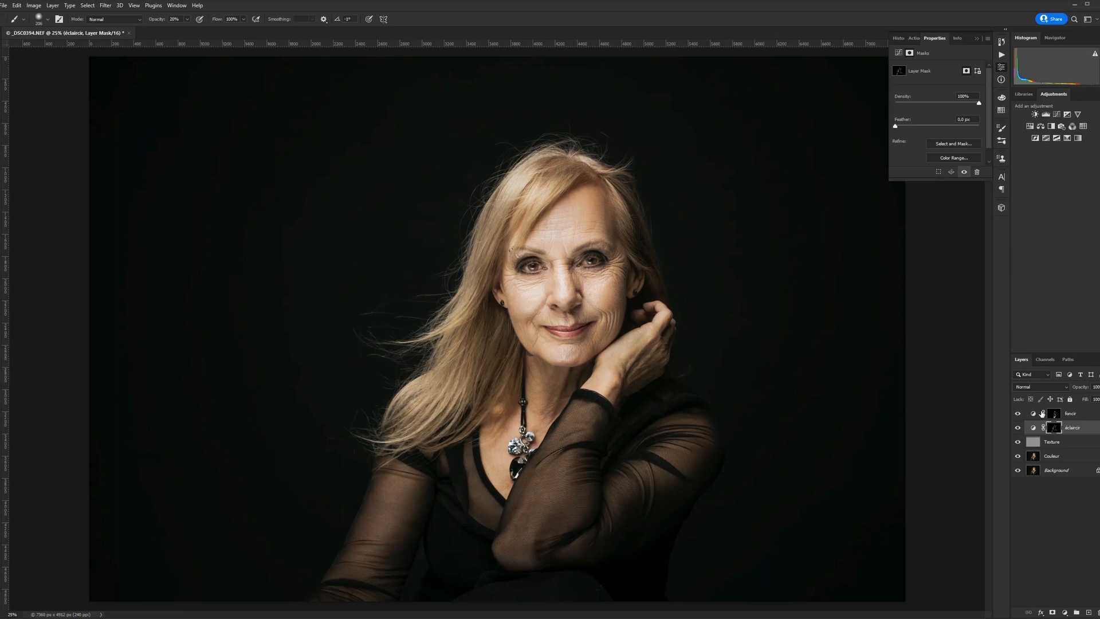
# Step: Compare the portrait with and without dodge and burn by toggling the visibility of the foncir and éclaircir layers
pyautogui.click(1016, 427)
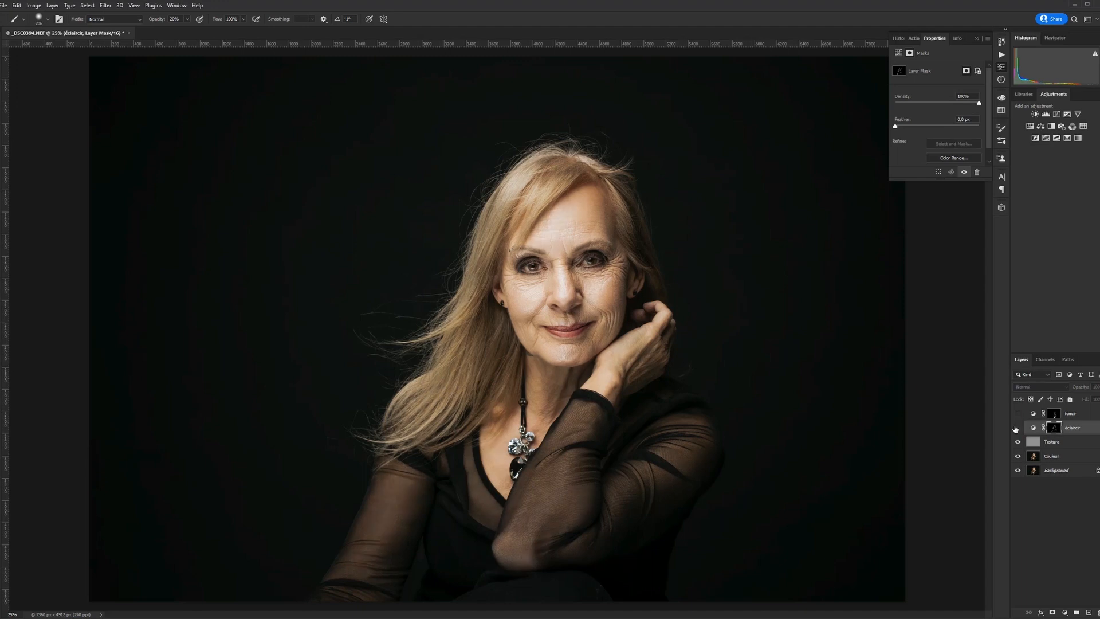
pyautogui.click(1018, 413)
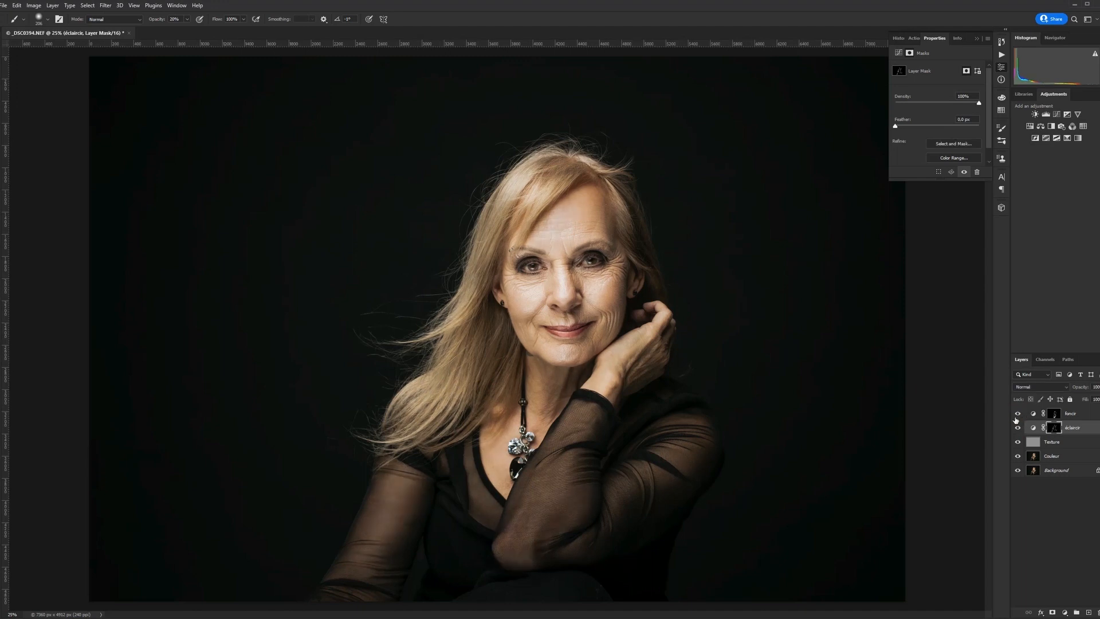
pyautogui.click(1065, 419)
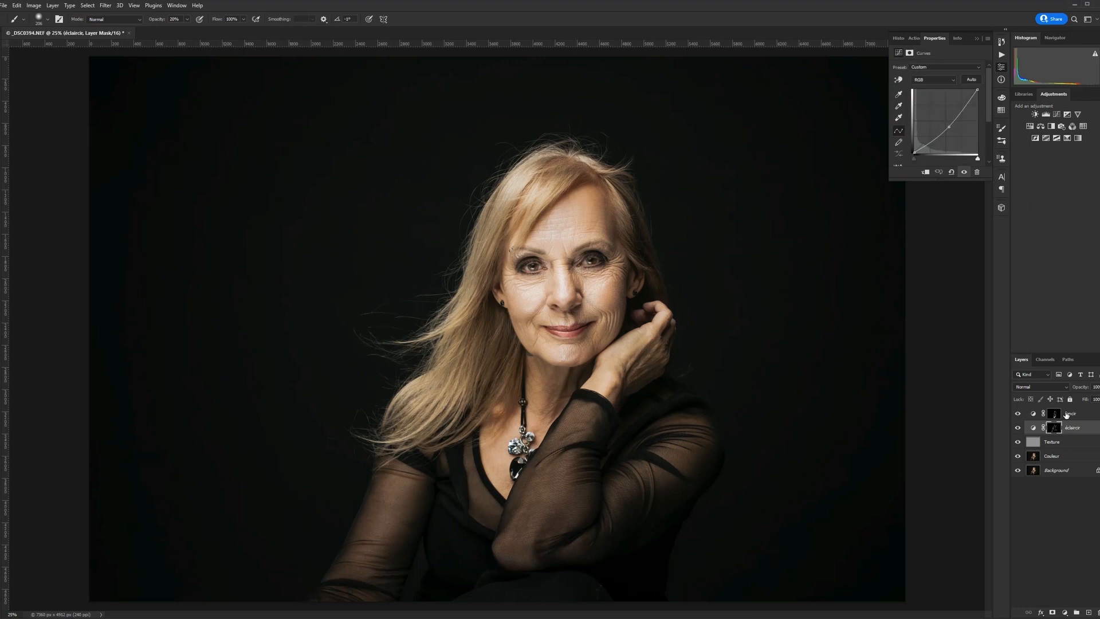
# Step: Hide both Curves layers and stamp the visible image into a new merged layer above Texture
pyautogui.click(1018, 414)
pyautogui.click(1053, 441)
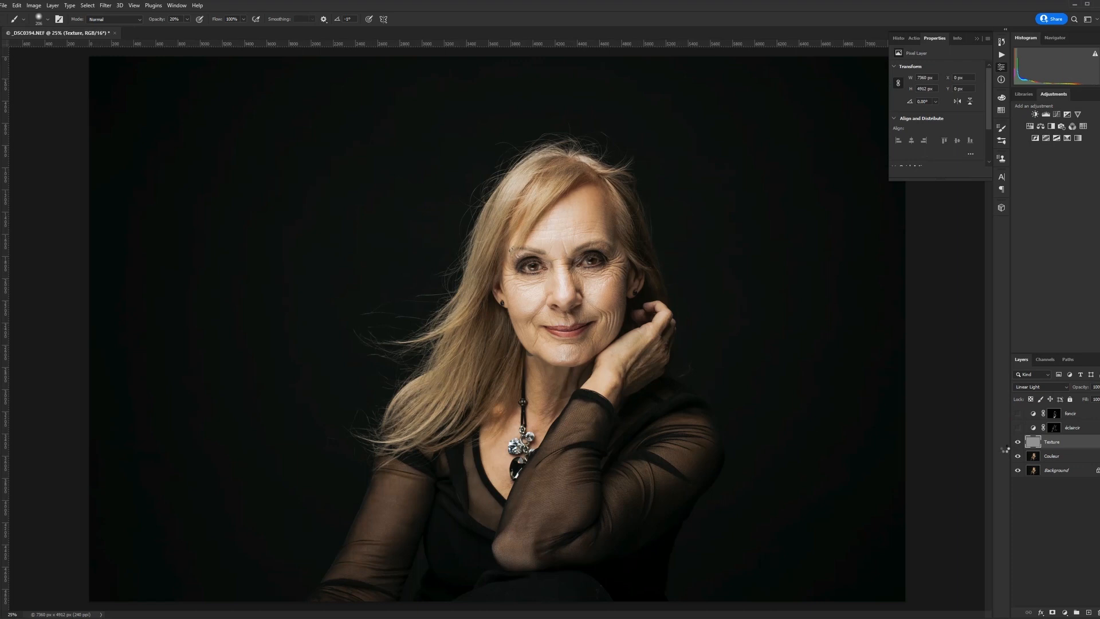
pyautogui.hotkey('ctrl', 'alt', 'shift', 'e')
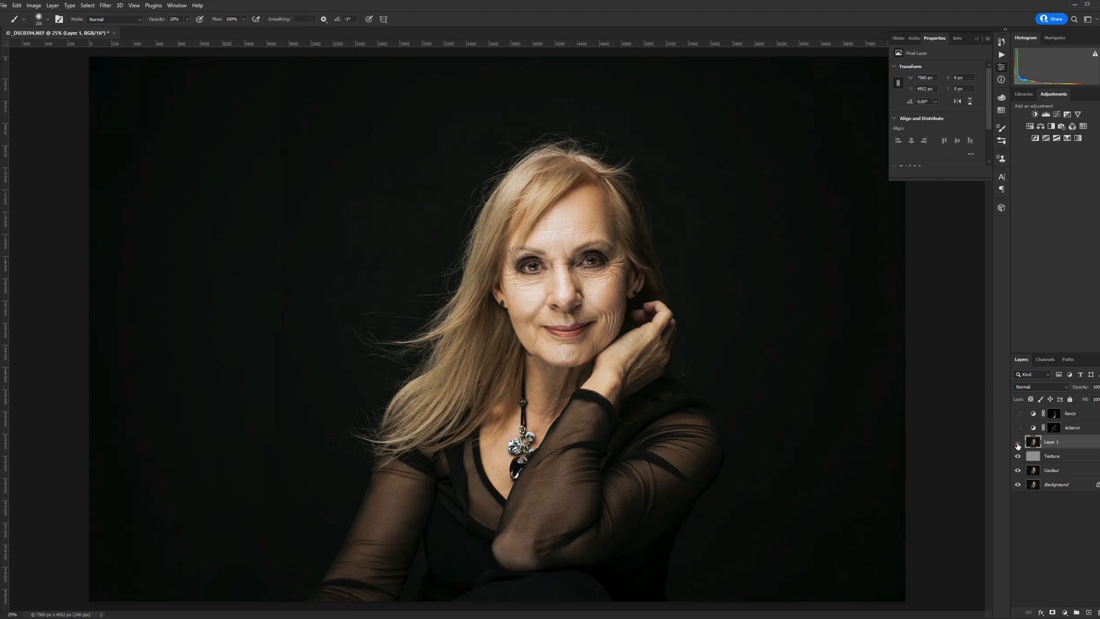
pyautogui.click(1017, 443)
# Step: Clone dark background over the flyaway hairs beside the long hair with the Clone Stamp in Darken mode at 100% opacity
pyautogui.press('s')
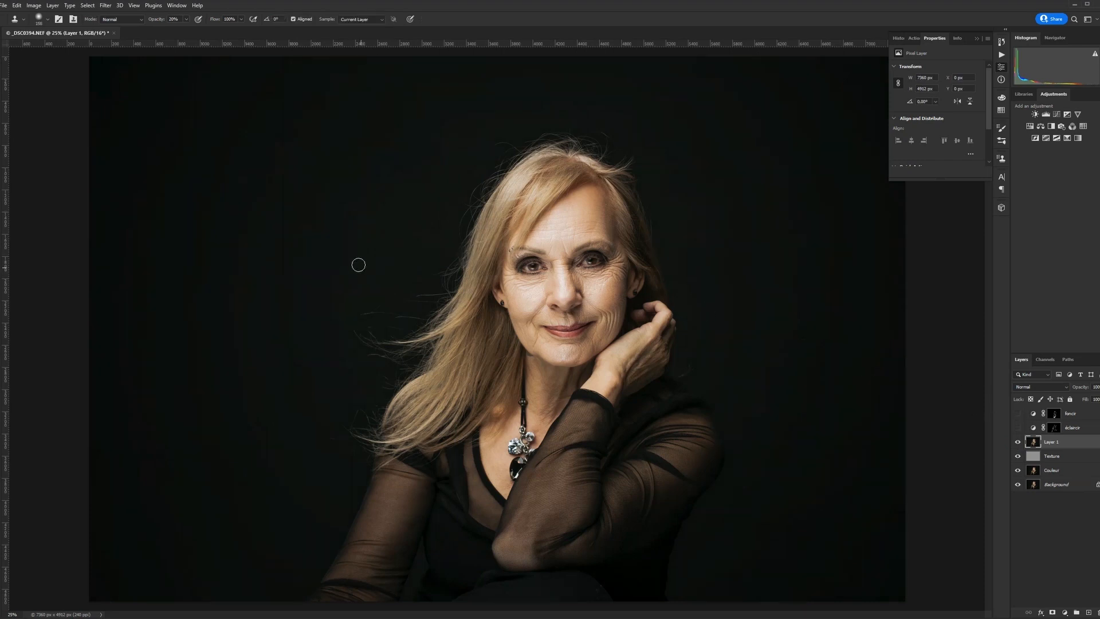
pyautogui.click(119, 20)
pyautogui.click(118, 38)
pyautogui.moveTo(386, 250); pyautogui.dragTo(395, 255)
pyautogui.keyDown('alt'); pyautogui.click(412, 275); pyautogui.keyUp('alt')
pyautogui.moveTo(415, 274); pyautogui.dragTo(410, 272)
pyautogui.moveTo(447, 255); pyautogui.dragTo(437, 255)
pyautogui.moveTo(447, 295)
pyautogui.mouseDown()
pyautogui.moveTo(379, 309)
pyautogui.moveTo(393, 327)
pyautogui.moveTo(359, 327)
pyautogui.moveTo(369, 354)
pyautogui.moveTo(357, 377)
pyautogui.moveTo(380, 381)
pyautogui.mouseUp()
# Step: Patch the background area beside the wind-blown hair with clean backdrop and clear the selection
pyautogui.press('j')
pyautogui.moveTo(388, 283)
pyautogui.mouseDown()
pyautogui.moveTo(343, 312)
pyautogui.moveTo(338, 334)
pyautogui.moveTo(385, 328)
pyautogui.moveTo(404, 292)
pyautogui.moveTo(380, 253)
pyautogui.mouseUp()
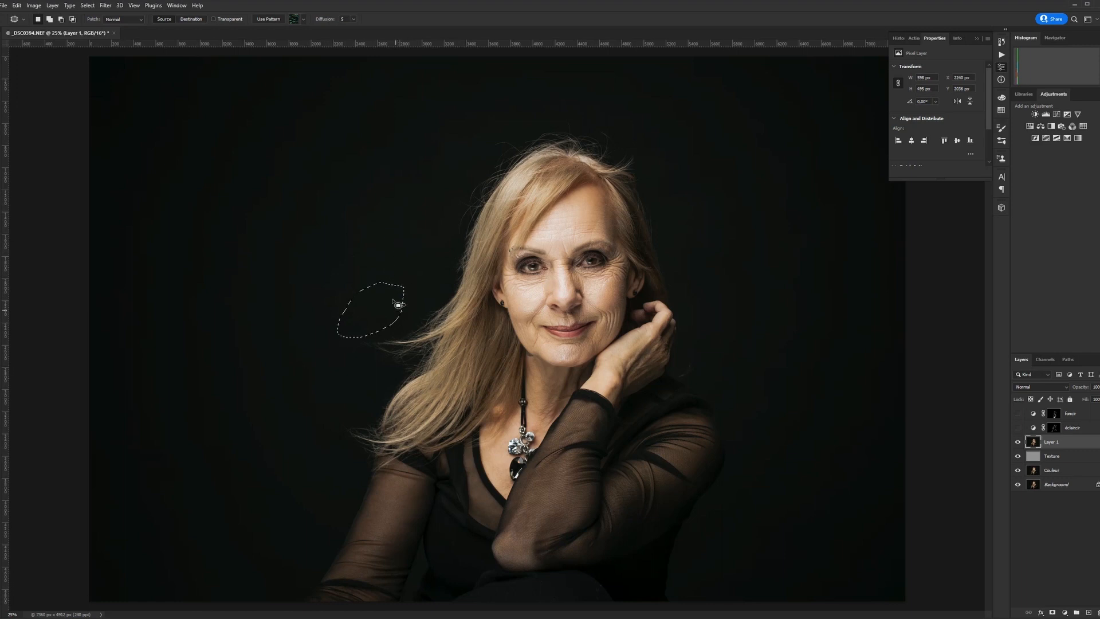
pyautogui.hotkey('ctrl', 'd')
# Step: Clone away the stray hairs along the crown and outer hair edge in Darken mode at 50% opacity
pyautogui.press('s')
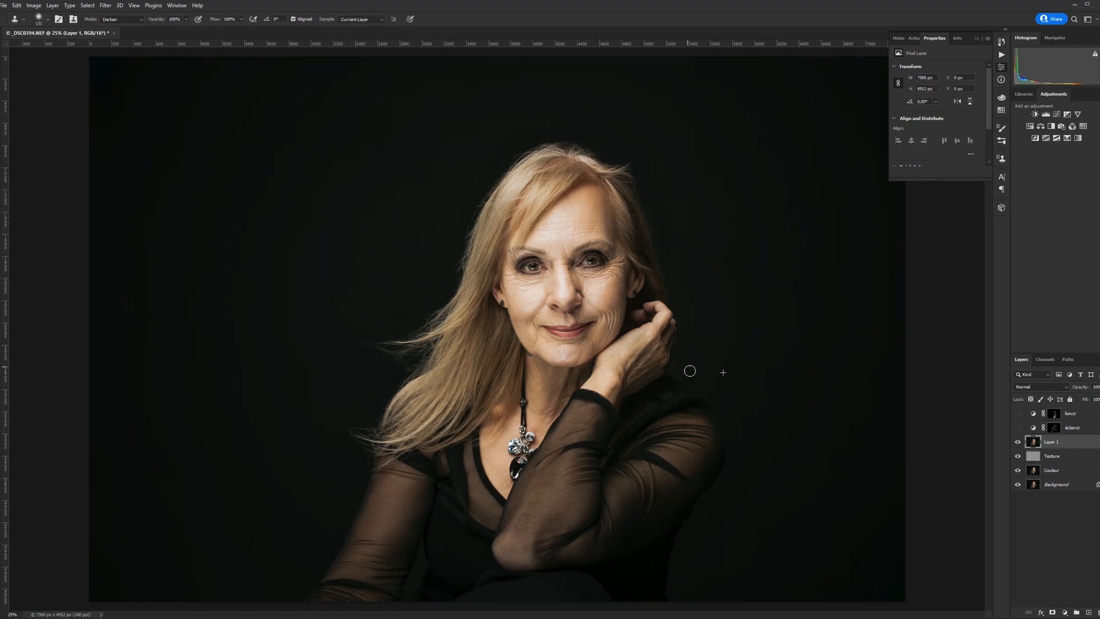
pyautogui.keyDown('ctrl'); pyautogui.click(478, 167); pyautogui.keyUp('ctrl')
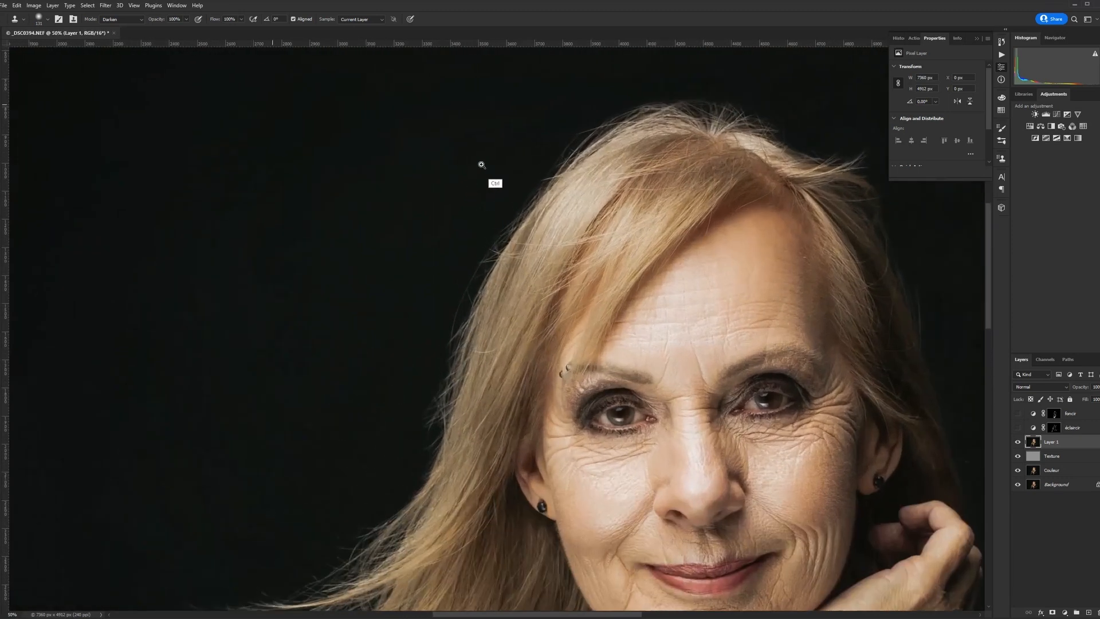
pyautogui.keyDown('ctrl'); pyautogui.click(481, 164); pyautogui.keyUp('ctrl')
pyautogui.keyDown('alt'); pyautogui.click(532, 129); pyautogui.keyUp('alt')
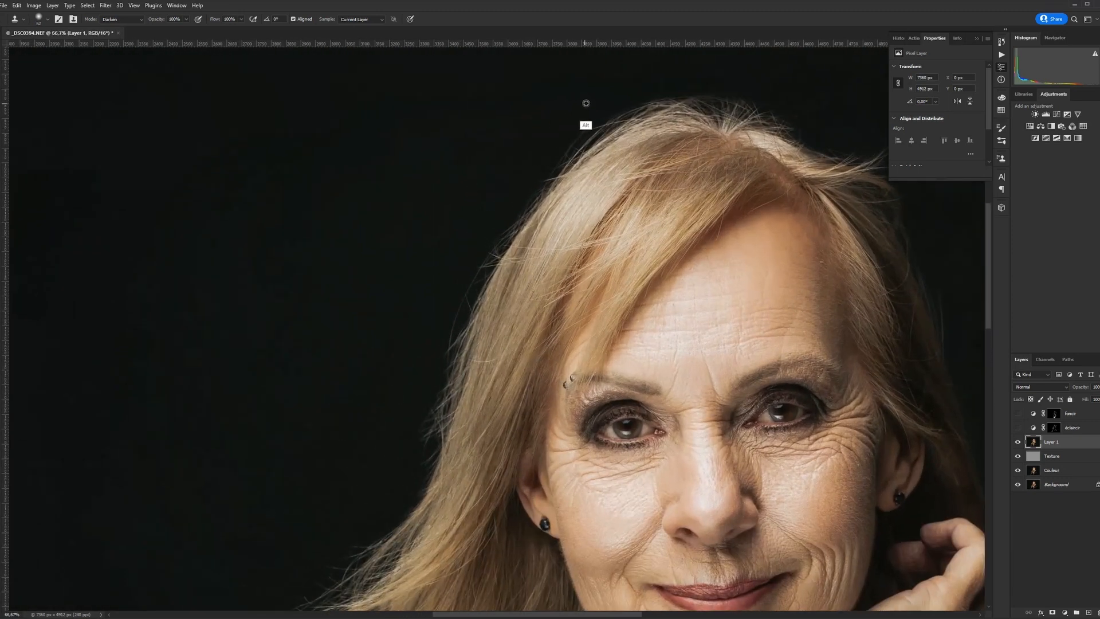
pyautogui.press('5')
pyautogui.moveTo(634, 111)
pyautogui.mouseDown()
pyautogui.moveTo(602, 136)
pyautogui.moveTo(670, 95)
pyautogui.moveTo(592, 128)
pyautogui.moveTo(599, 120)
pyautogui.moveTo(527, 190)
pyautogui.moveTo(479, 263)
pyautogui.moveTo(461, 342)
pyautogui.mouseUp()
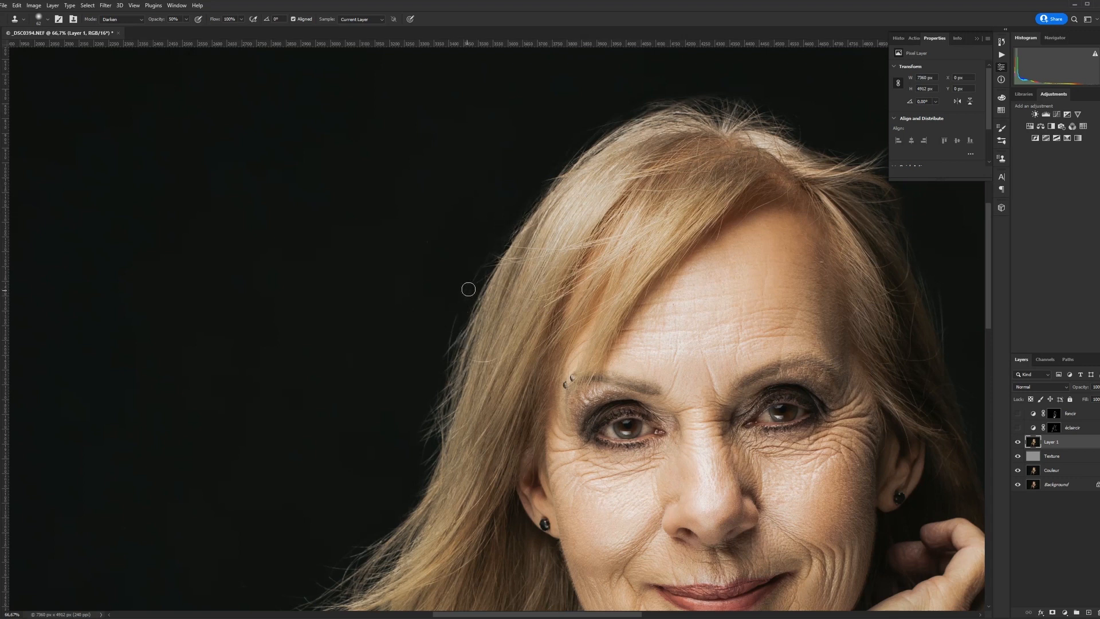
pyautogui.moveTo(475, 272); pyautogui.dragTo(449, 319)
# Step: Patch the uneven backdrop next to the upper hair with clean background and clear the selection
pyautogui.press('j')
pyautogui.moveTo(483, 131)
pyautogui.mouseDown()
pyautogui.moveTo(384, 353)
pyautogui.moveTo(496, 194)
pyautogui.moveTo(491, 138)
pyautogui.mouseUp()
pyautogui.moveTo(461, 233); pyautogui.dragTo(401, 214)
pyautogui.hotkey('ctrl', 'd')
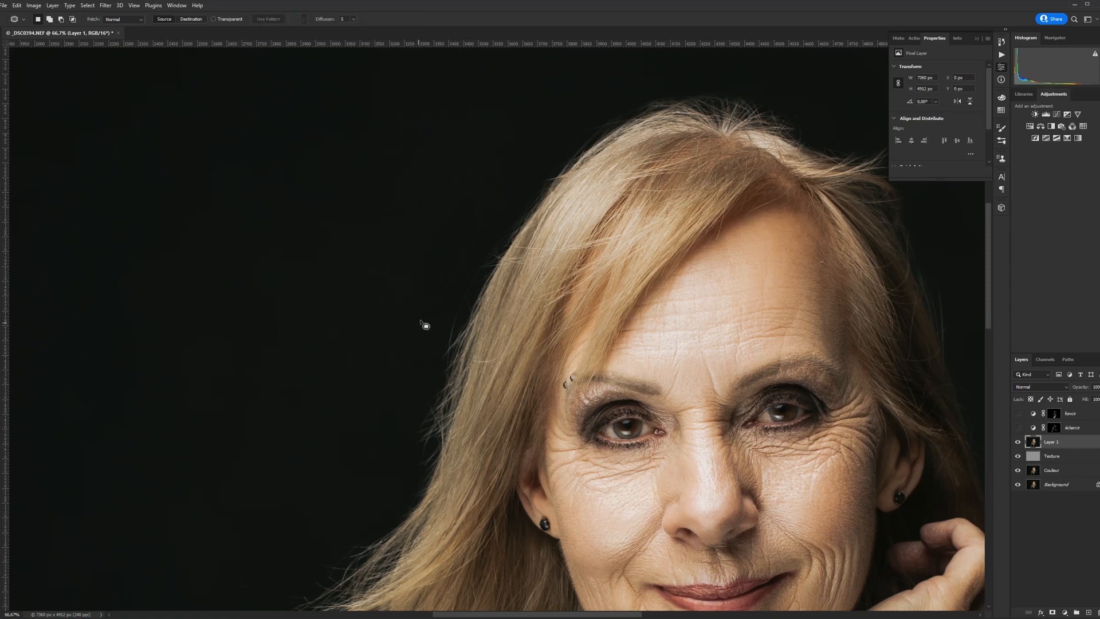
# Step: Trim the remaining fine hairs along the hair's outer edge at eye level with a small, harder Clone Stamp brush
pyautogui.press('s')
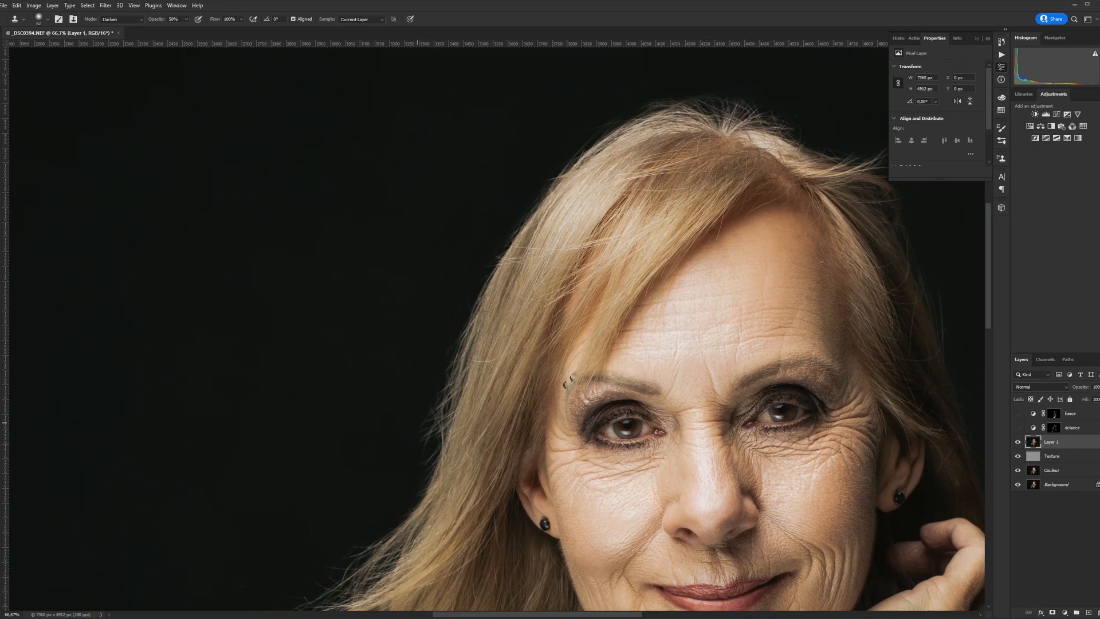
pyautogui.keyDown('alt'); pyautogui.rightClick(429, 393); pyautogui.keyUp('alt')
pyautogui.moveTo(418, 423)
pyautogui.mouseDown()
pyautogui.moveTo(439, 360)
pyautogui.moveTo(449, 362)
pyautogui.moveTo(430, 436)
pyautogui.mouseUp()
pyautogui.rightClick(406, 410)
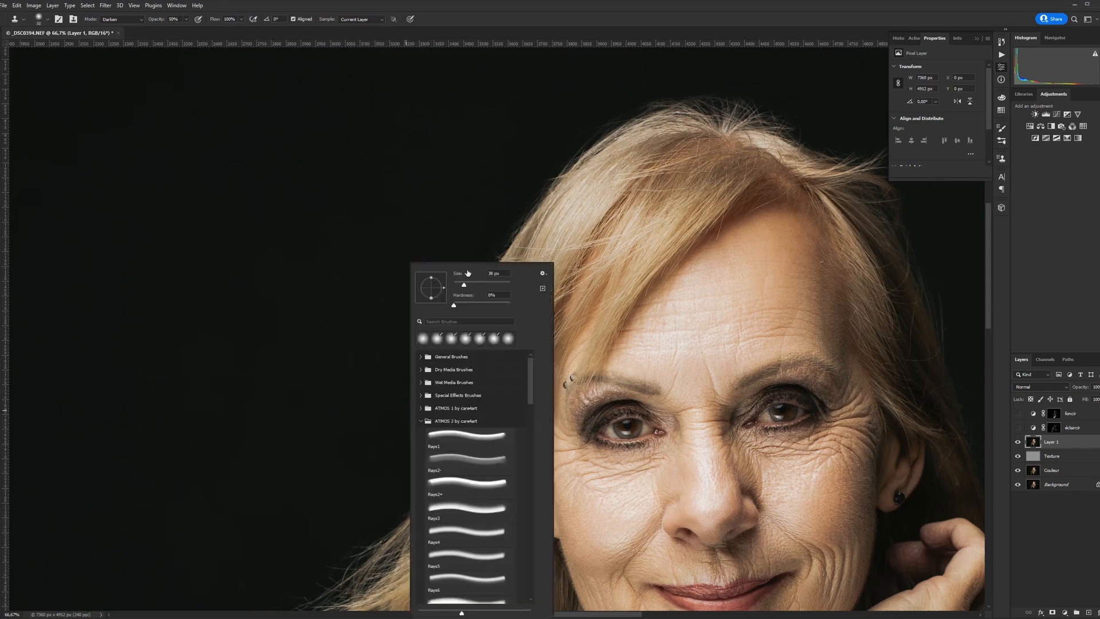
pyautogui.keyDown('alt'); pyautogui.rightClick(302, 377); pyautogui.keyUp('alt')
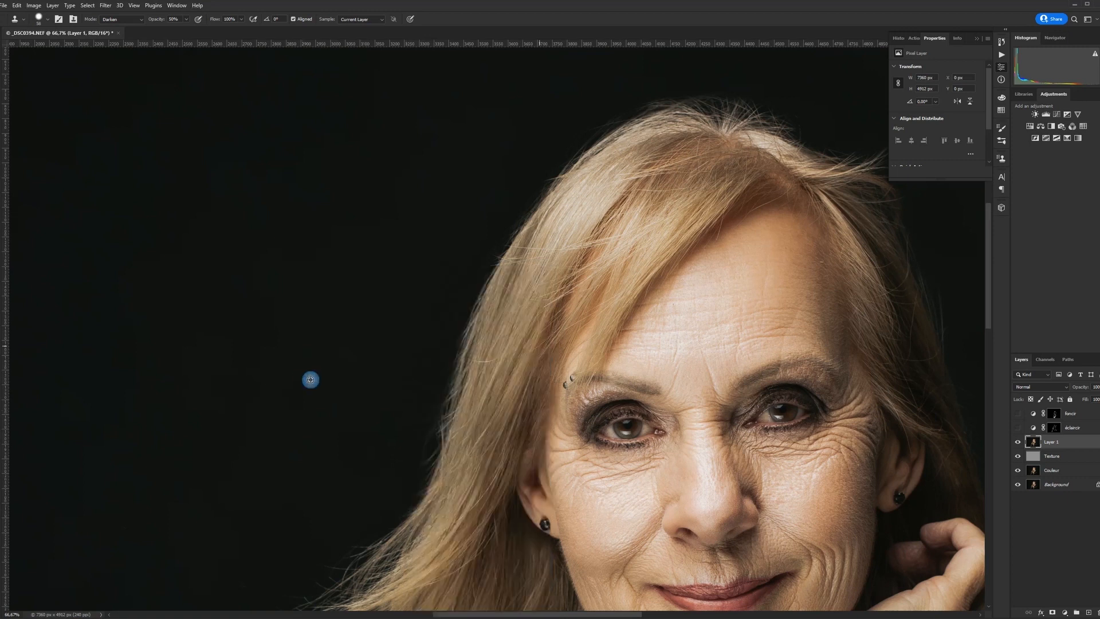
pyautogui.keyDown('alt'); pyautogui.rightClick(424, 364); pyautogui.keyUp('alt')
pyautogui.moveTo(423, 395); pyautogui.dragTo(430, 427)
pyautogui.moveTo(460, 334); pyautogui.dragTo(436, 425)
# Step: Clone away the stray hairs above and below the wind-blown strands using clean backdrop in Darken mode
pyautogui.scroll(-2, 432, 434)
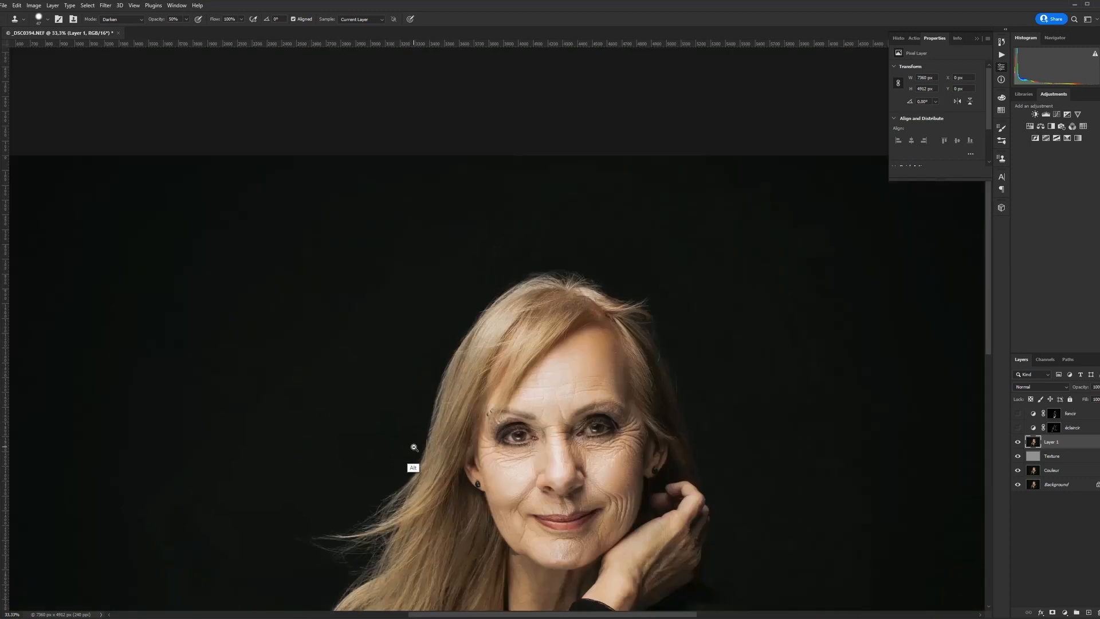
pyautogui.moveTo(613, 435); pyautogui.dragTo(589, 280)
pyautogui.scroll(2, 589, 280)
pyautogui.keyDown('alt'); pyautogui.click(240, 375); pyautogui.keyUp('alt')
pyautogui.moveTo(281, 381); pyautogui.dragTo(292, 345)
pyautogui.keyDown('alt'); pyautogui.click(155, 543); pyautogui.keyUp('alt')
pyautogui.moveTo(184, 538); pyautogui.dragTo(180, 538)
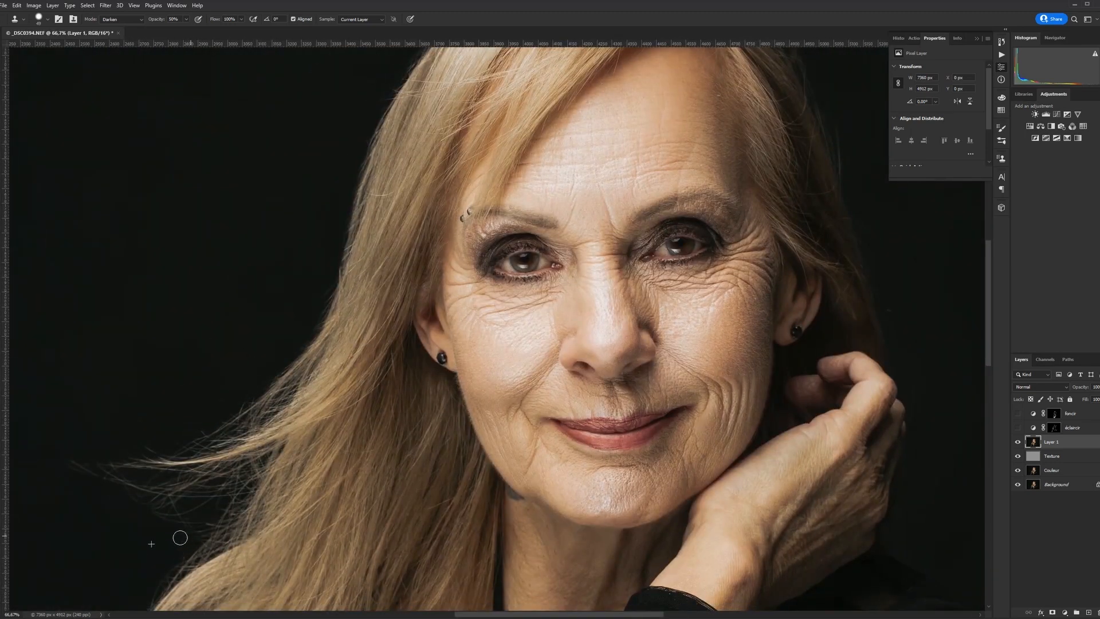
# Step: Clone away the flyaway hairs over the crown with a resized Clone Stamp brush, sampling the dark backdrop
pyautogui.moveTo(470, 91); pyautogui.dragTo(228, 401)
pyautogui.keyDown('alt'); pyautogui.click(309, 213); pyautogui.keyUp('alt')
pyautogui.moveTo(309, 248)
pyautogui.mouseDown()
pyautogui.moveTo(390, 236)
pyautogui.moveTo(437, 246)
pyautogui.moveTo(473, 273)
pyautogui.mouseUp()
pyautogui.keyDown('alt'); pyautogui.rightClick(366, 232); pyautogui.keyUp('alt')
pyautogui.keyDown('alt'); pyautogui.click(438, 239); pyautogui.keyUp('alt')
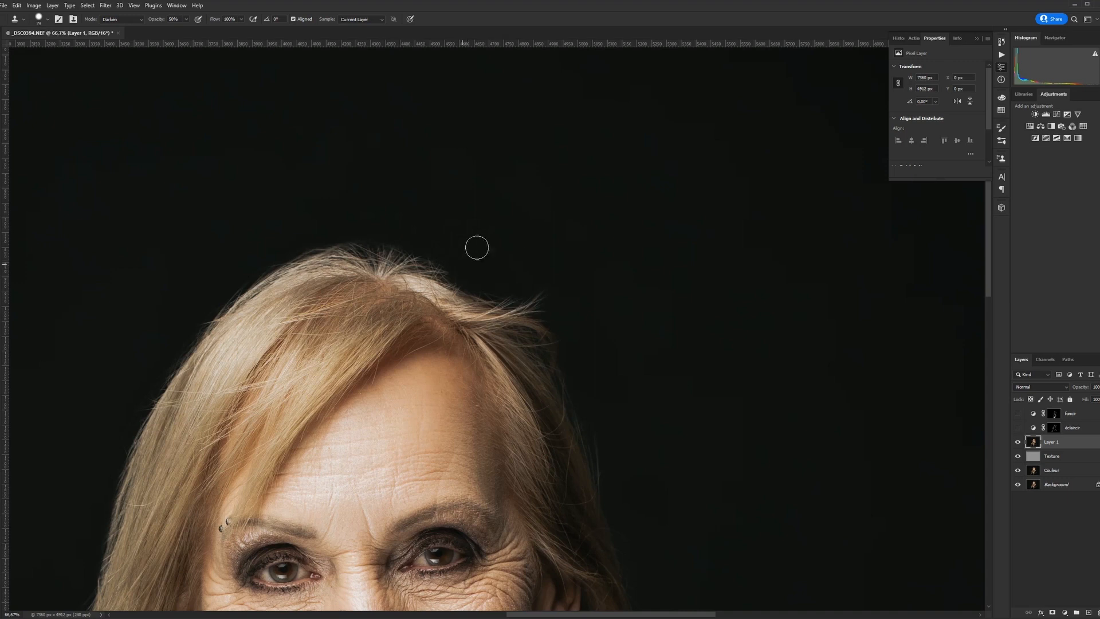
pyautogui.keyDown('alt'); pyautogui.rightClick(476, 248); pyautogui.keyUp('alt')
pyautogui.keyDown('alt'); pyautogui.rightClick(444, 259); pyautogui.keyUp('alt')
pyautogui.keyDown('alt'); pyautogui.click(450, 247); pyautogui.keyUp('alt')
pyautogui.keyDown('alt'); pyautogui.rightClick(379, 223); pyautogui.keyUp('alt')
pyautogui.moveTo(337, 239)
pyautogui.mouseDown()
pyautogui.moveTo(395, 236)
pyautogui.moveTo(444, 265)
pyautogui.moveTo(471, 255)
pyautogui.moveTo(493, 287)
pyautogui.mouseUp()
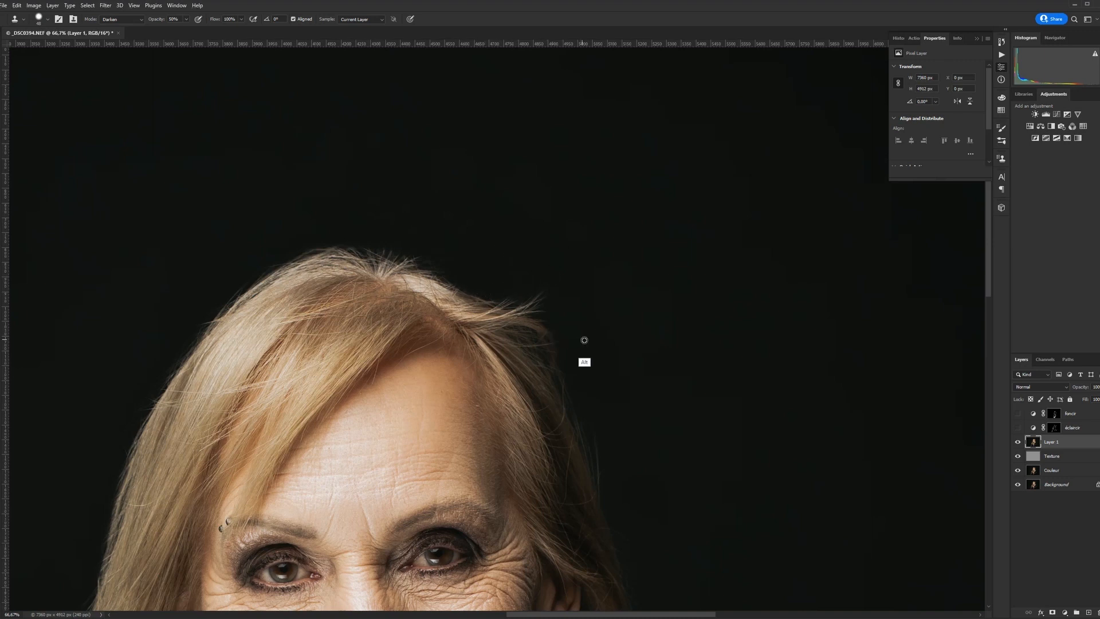
# Step: Clone away the stray hairs along the shadowed side of the hair, from the temple down to the raised hand
pyautogui.moveTo(618, 399); pyautogui.dragTo(598, 254)
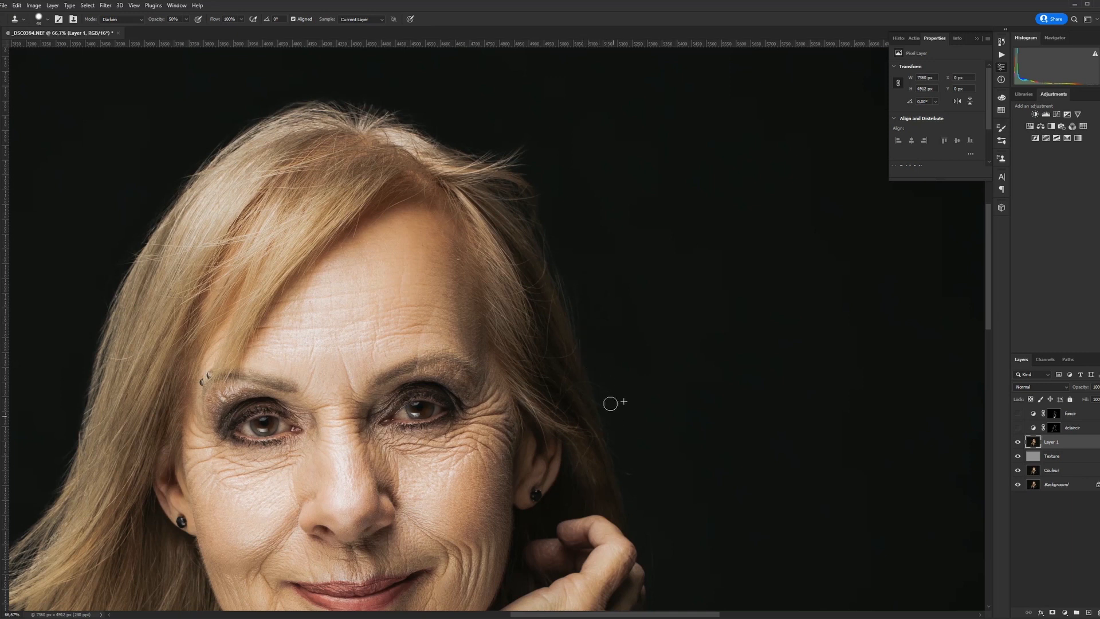
pyautogui.moveTo(650, 415); pyautogui.dragTo(601, 295)
pyautogui.keyDown('alt'); pyautogui.click(593, 354); pyautogui.keyUp('alt')
pyautogui.click(579, 348)
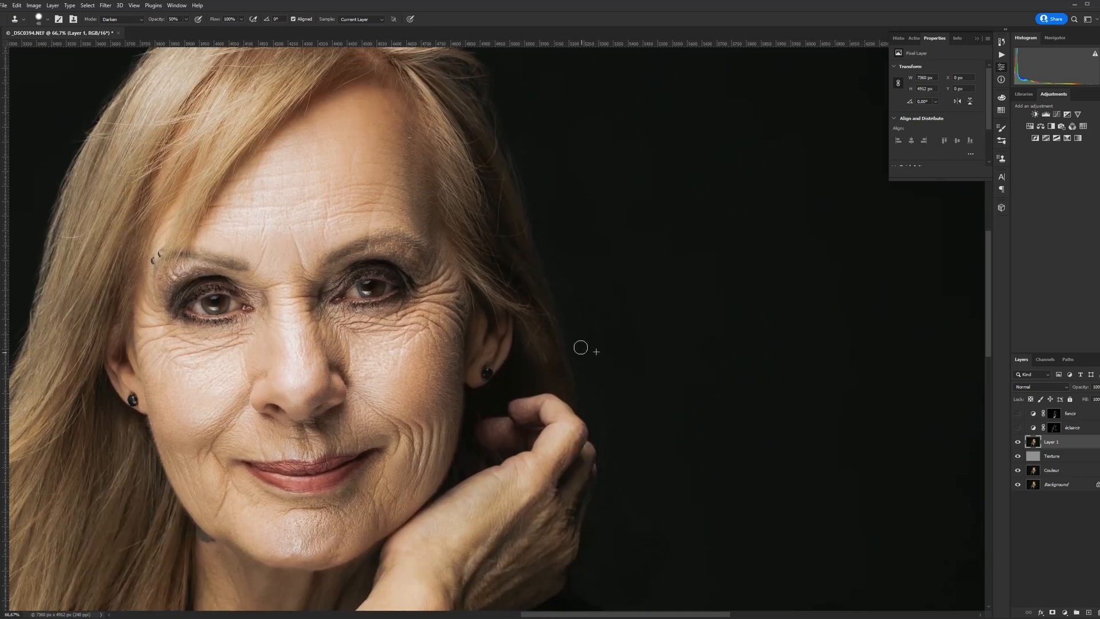
pyautogui.keyDown('alt'); pyautogui.click(621, 422); pyautogui.keyUp('alt')
pyautogui.click(606, 421)
pyautogui.moveTo(634, 490); pyautogui.dragTo(657, 378)
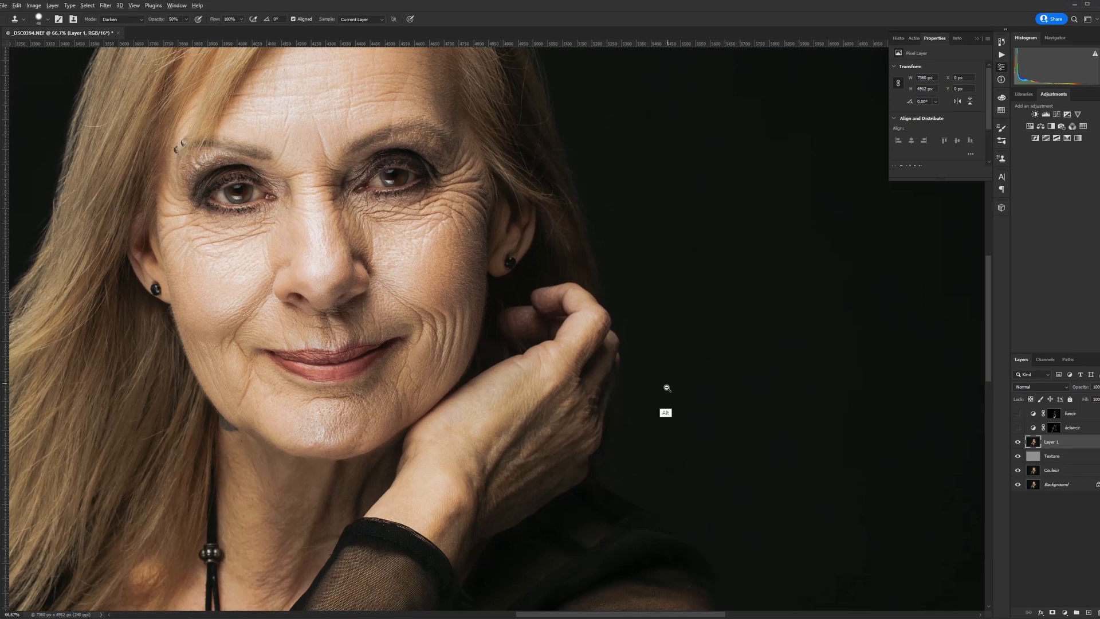
# Step: Compare the whole portrait with and without the hair cleanup on Layer 1
pyautogui.scroll(-1, 667, 381)
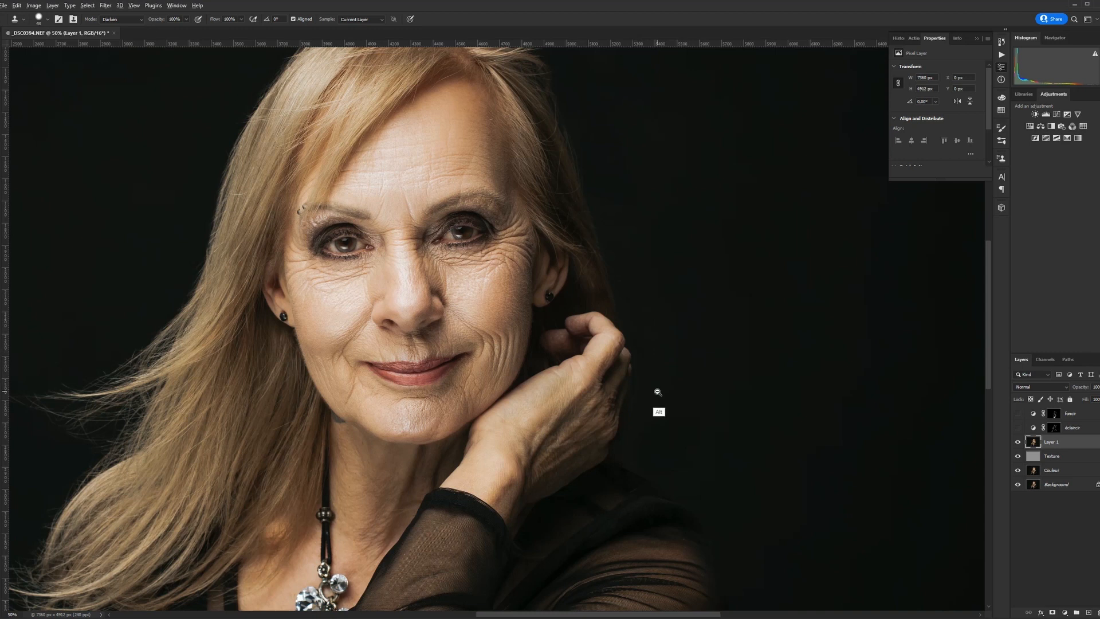
pyautogui.scroll(-2, 654, 384)
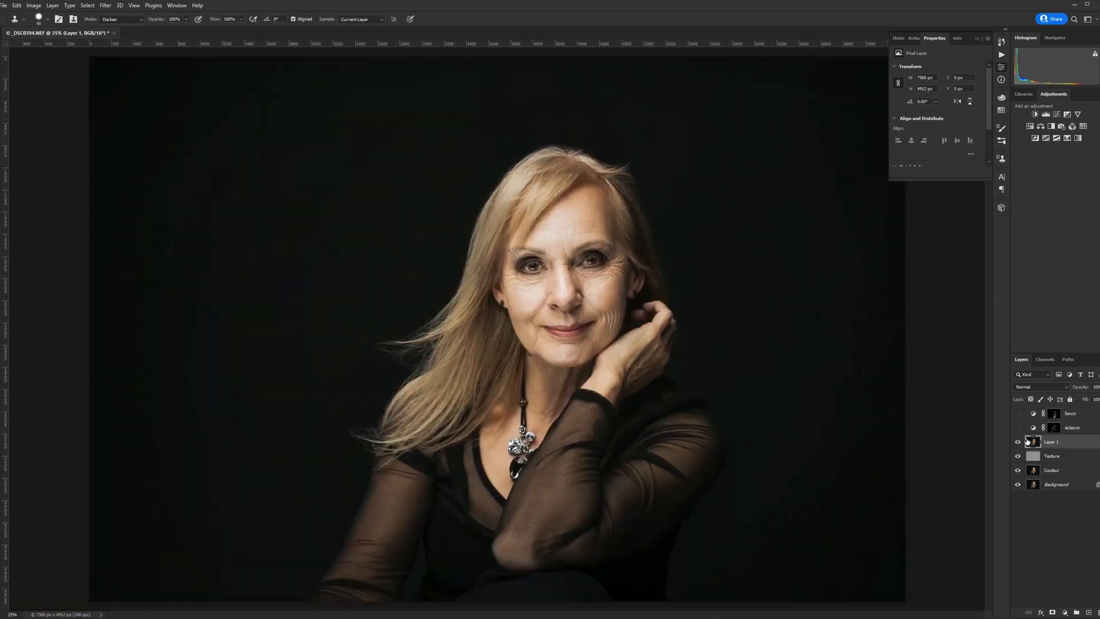
pyautogui.click(1019, 441)
pyautogui.click(1019, 442)
pyautogui.click(1018, 441)
pyautogui.click(1019, 441)
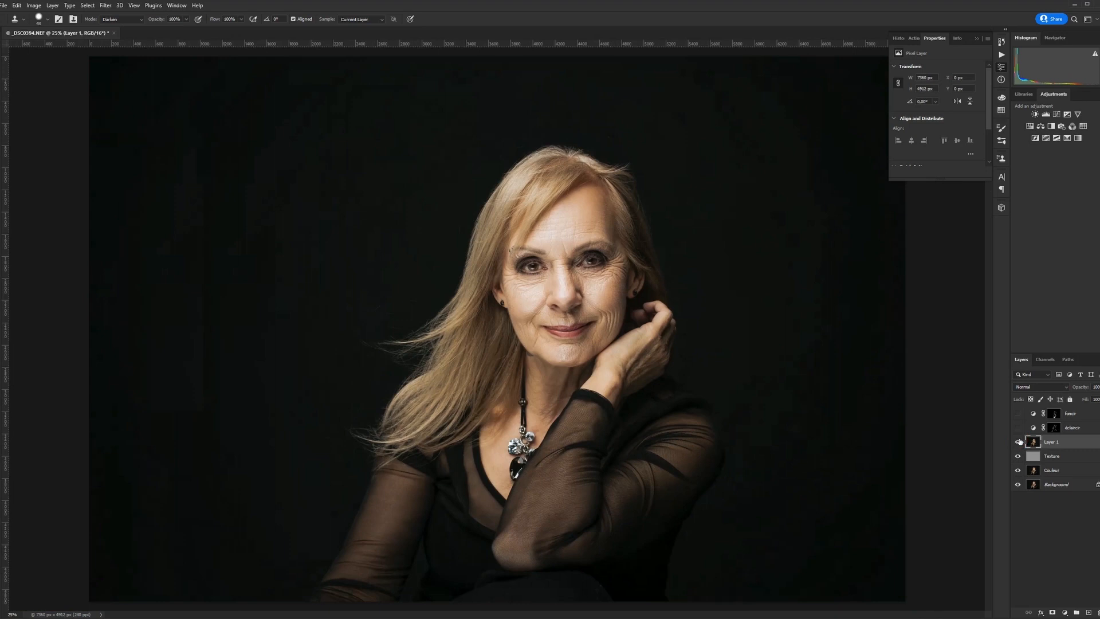
# Step: Add a layer mask to Layer 1 and invert it to black
pyautogui.click(1053, 612)
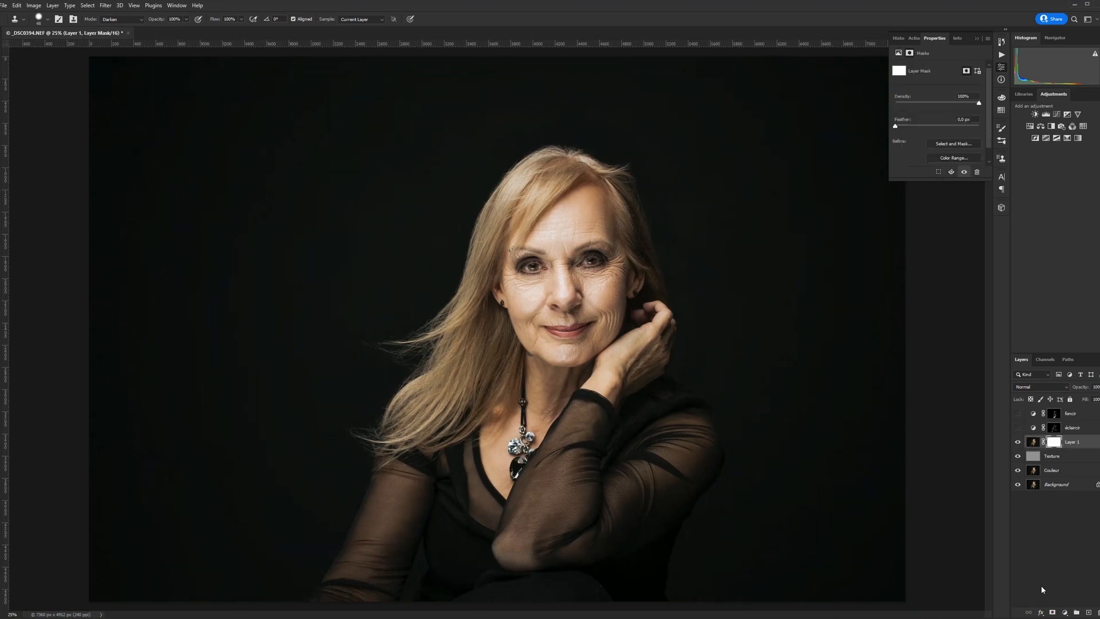
pyautogui.press('b')
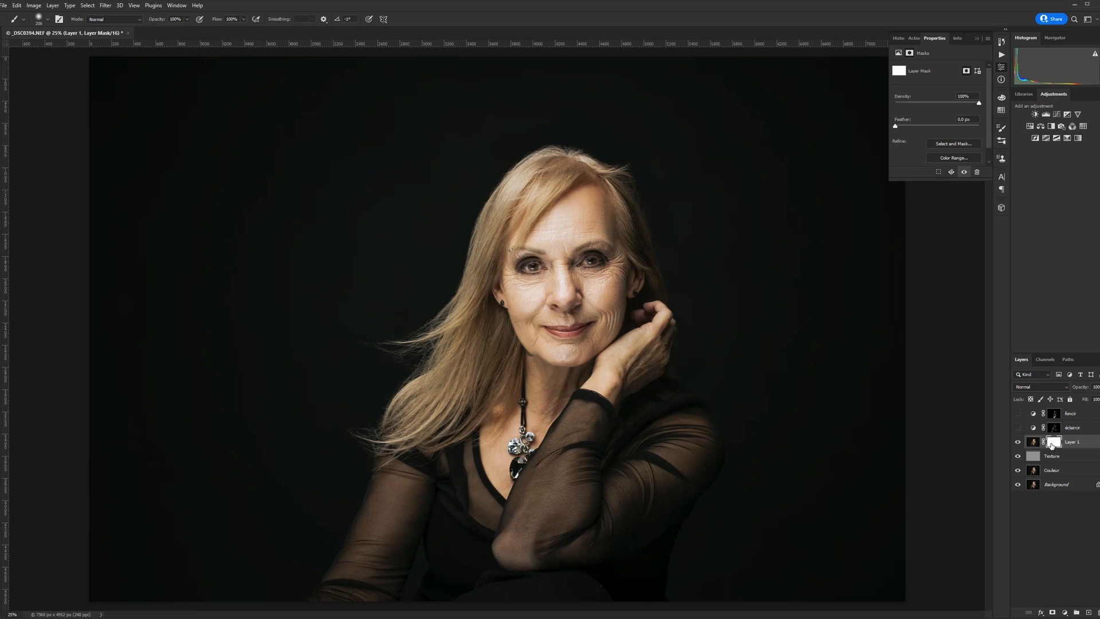
pyautogui.press('i')
pyautogui.hotkey('ctrl', 'i')
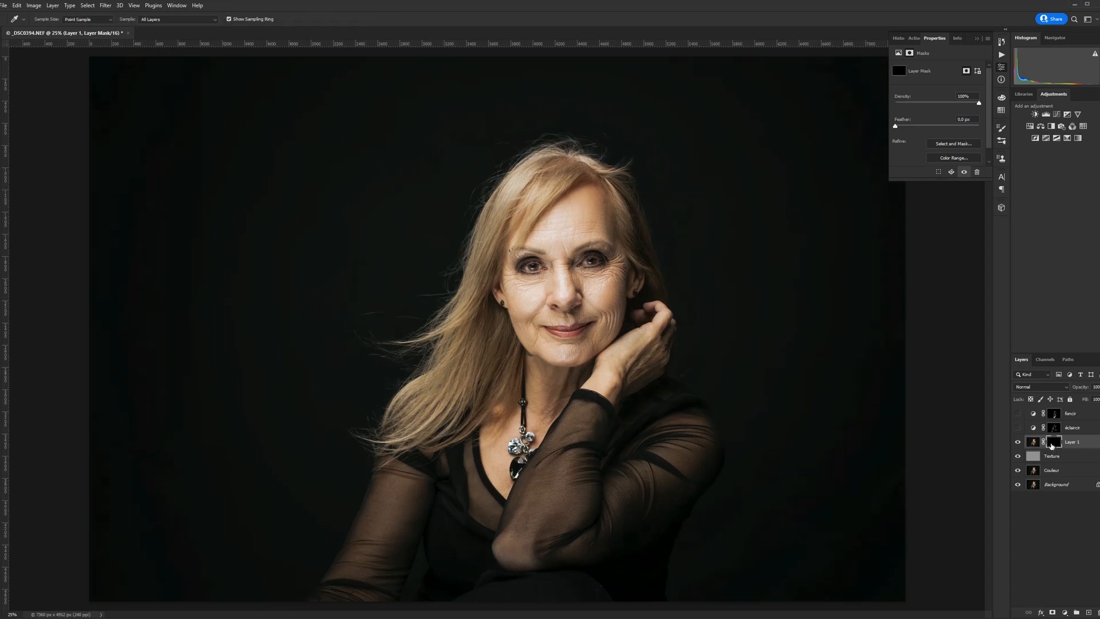
pyautogui.press('b')
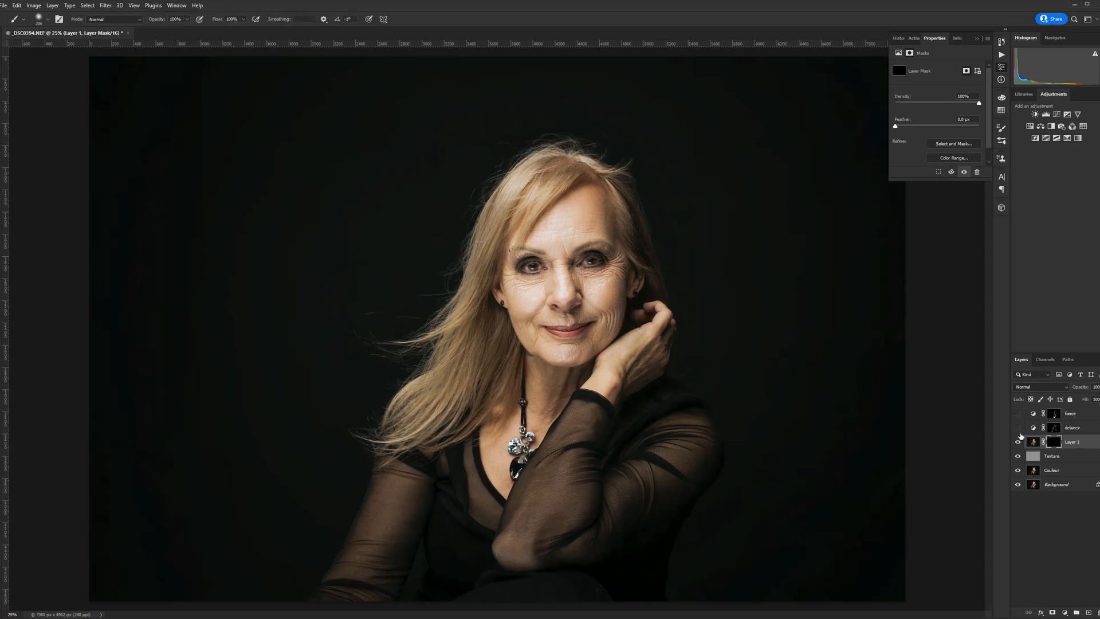
# Step: Paint white on Layer 1's mask with a soft brush at 80% opacity along the outer hair and crown to reveal the cleanup
pyautogui.press('3')
pyautogui.press('8')
pyautogui.moveTo(481, 183)
pyautogui.mouseDown()
pyautogui.moveTo(497, 179)
pyautogui.moveTo(467, 245)
pyautogui.moveTo(399, 310)
pyautogui.mouseUp()
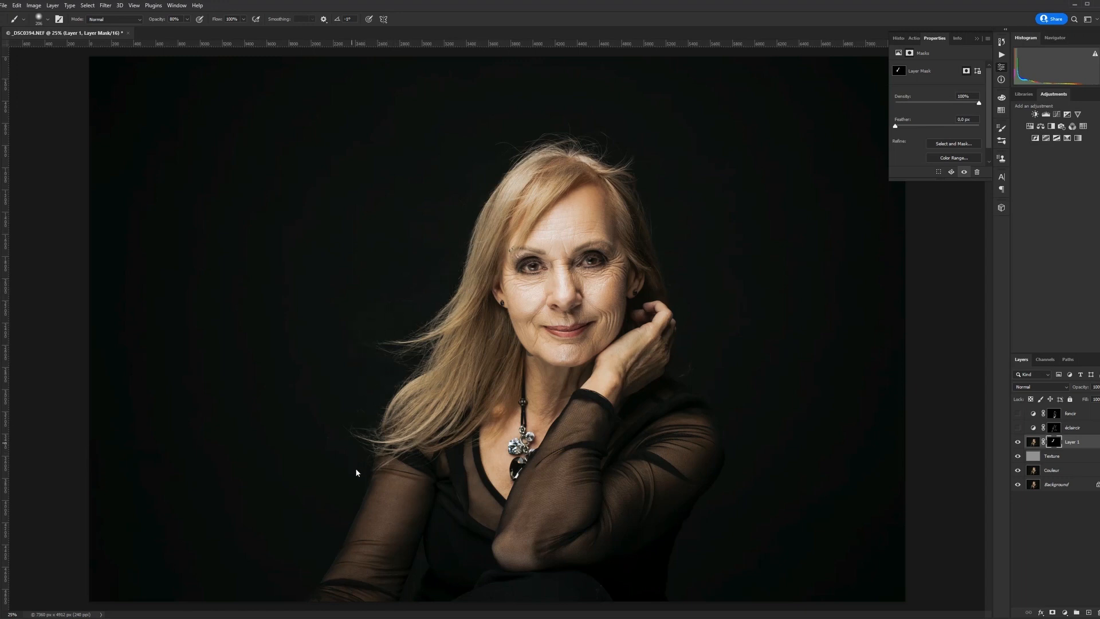
pyautogui.keyDown('alt'); pyautogui.rightClick(521, 162); pyautogui.keyUp('alt')
pyautogui.moveTo(516, 129)
pyautogui.mouseDown()
pyautogui.moveTo(546, 118)
pyautogui.moveTo(618, 146)
pyautogui.mouseUp()
pyautogui.keyDown('alt'); pyautogui.rightClick(560, 128); pyautogui.keyUp('alt')
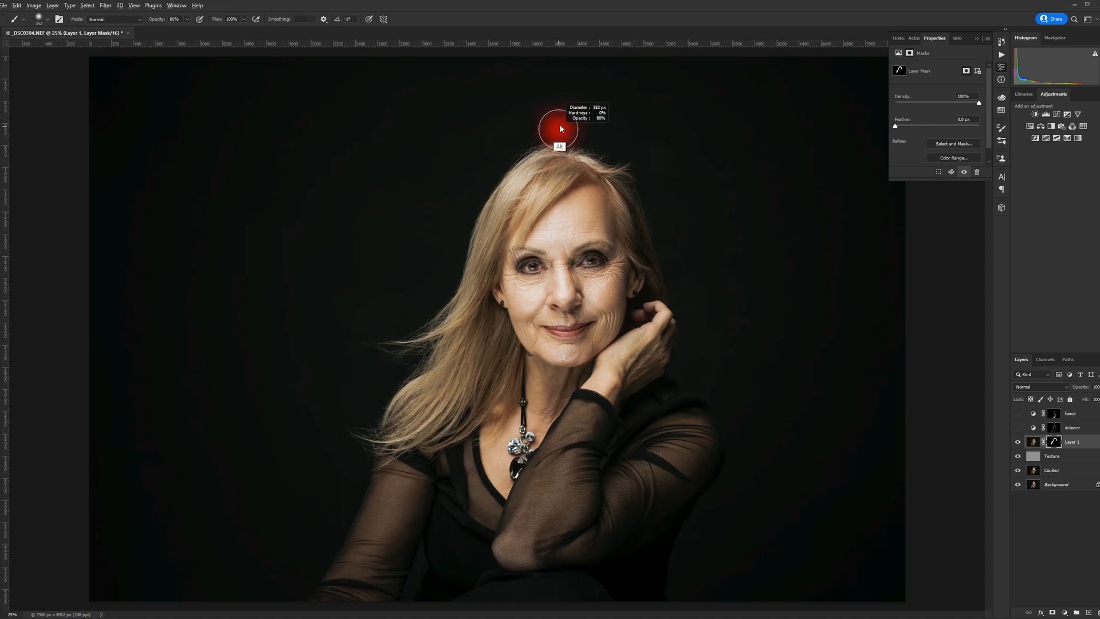
pyautogui.moveTo(561, 126); pyautogui.dragTo(543, 128)
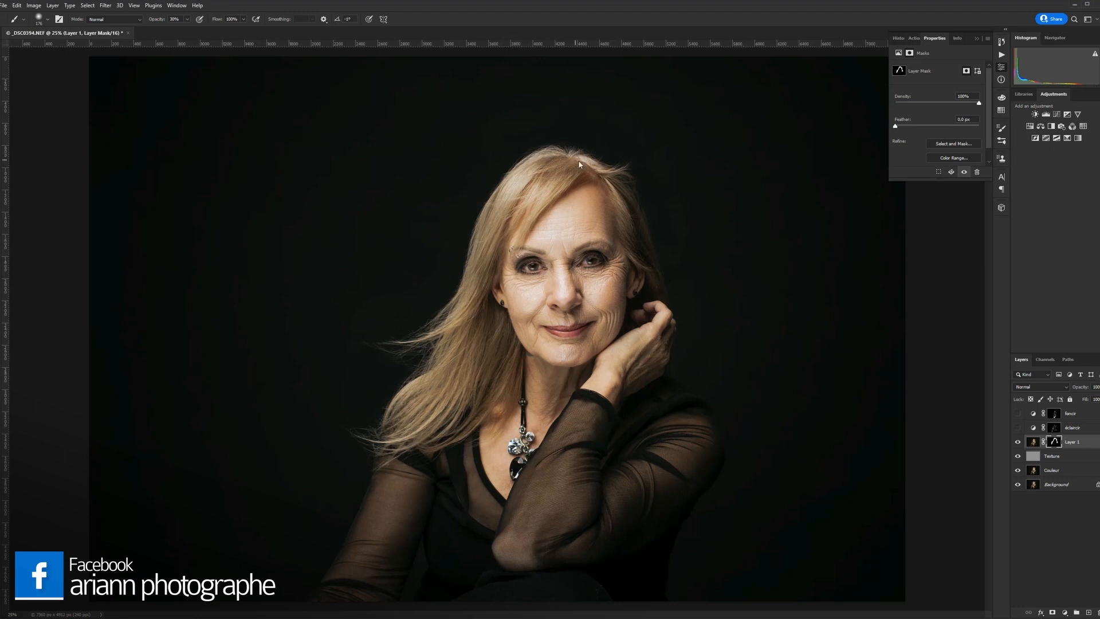
# Step: Hide Layer 1 and stamp the visible layers into a new layer above Texture
pyautogui.click(1018, 441)
pyautogui.click(1040, 456)
pyautogui.hotkey('ctrl', 'shift', 'alt', 'e')
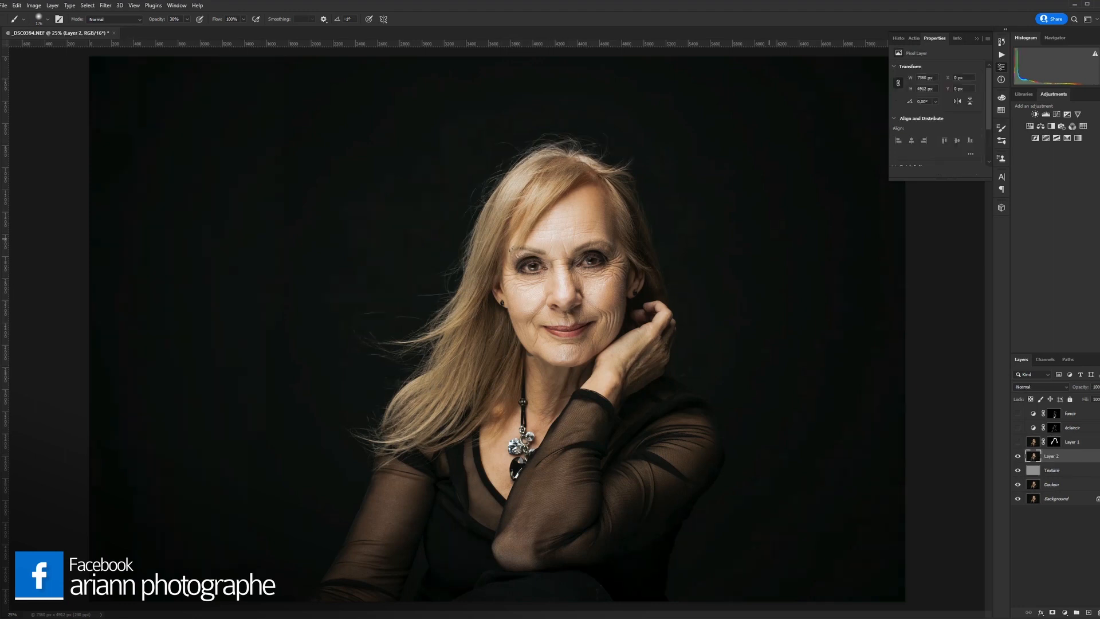
# Step: Turn on the visibility of Layer 1 and the foncir and éclaircir adjustment layers
pyautogui.click(1018, 442)
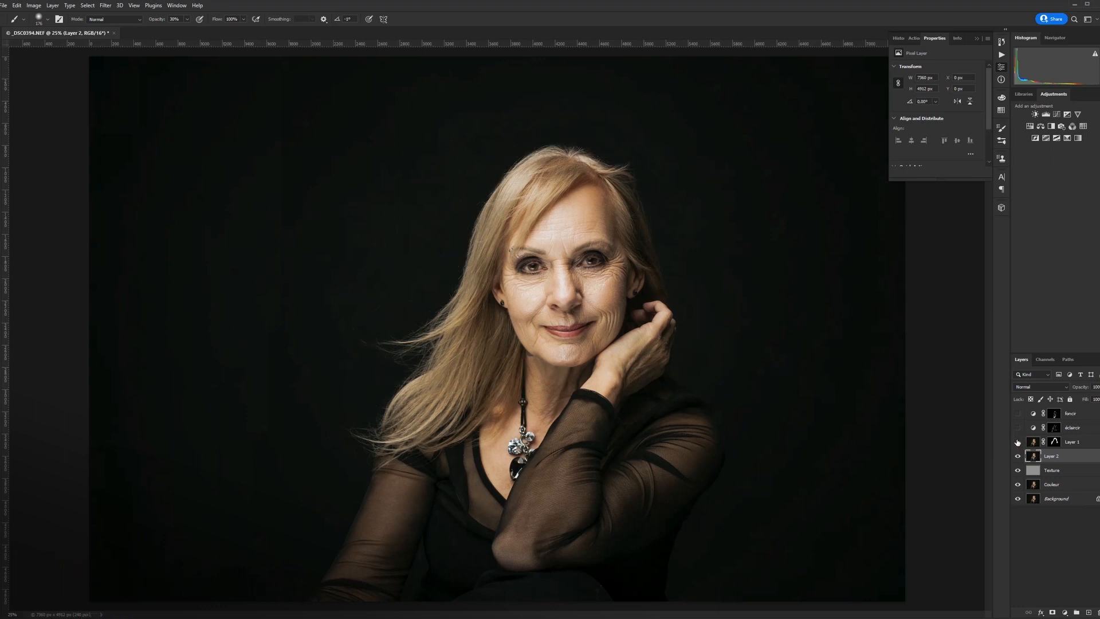
pyautogui.click(1018, 441)
pyautogui.click(1018, 442)
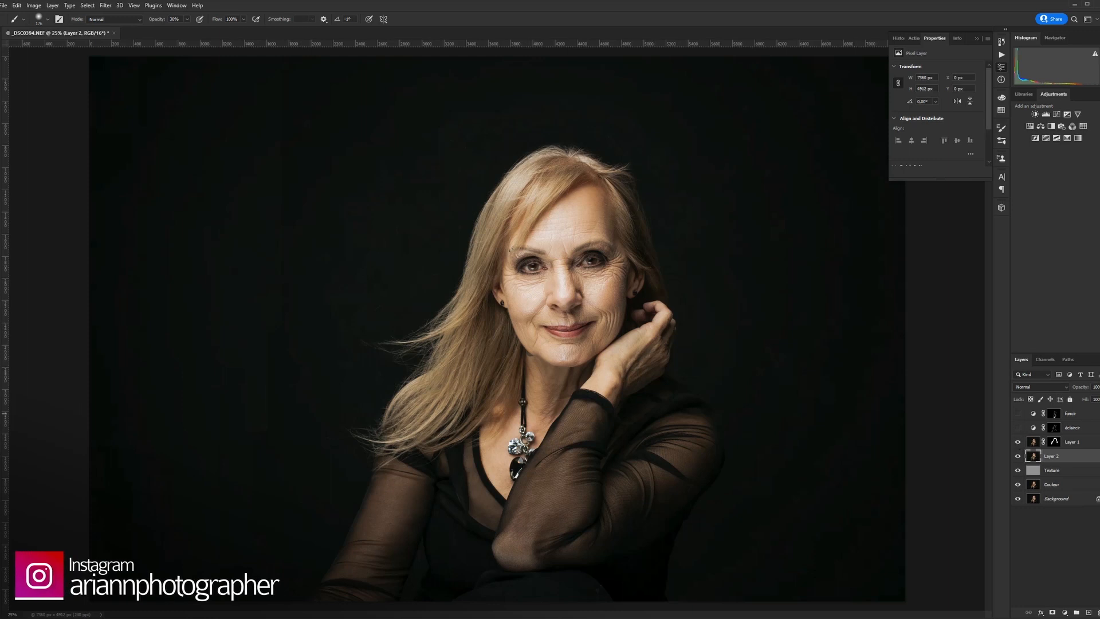
pyautogui.click(1018, 414)
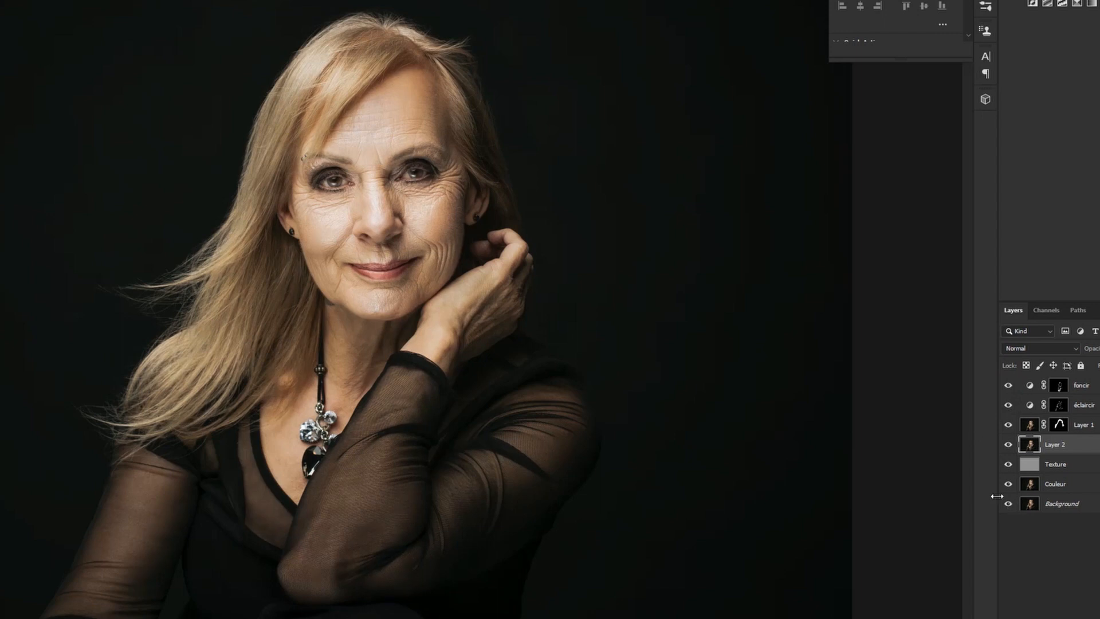
# Step: Compare the original Background alone with the full retouched layer stack
pyautogui.keyDown('alt'); pyautogui.click(1007, 503); pyautogui.keyUp('alt')
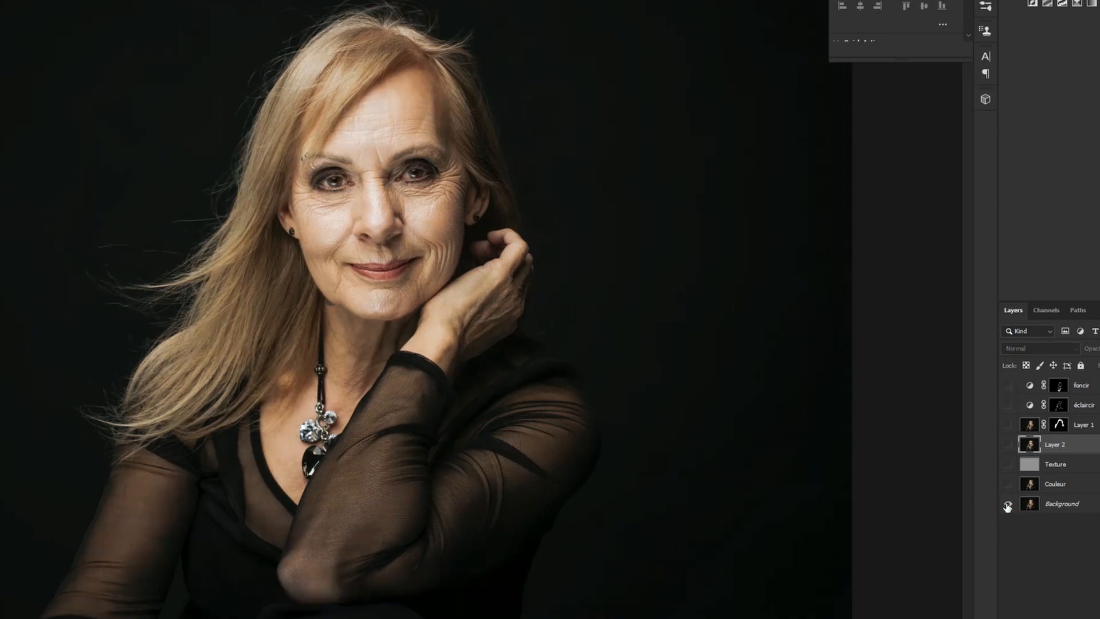
pyautogui.keyDown('alt'); pyautogui.click(1008, 504); pyautogui.keyUp('alt')
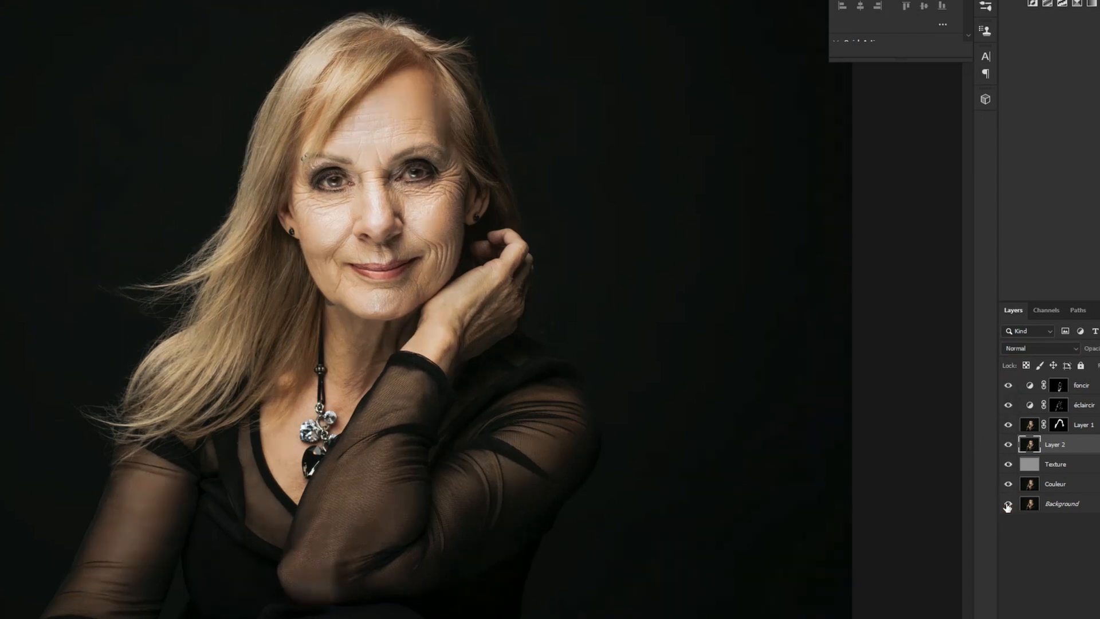
pyautogui.keyDown('alt'); pyautogui.click(1007, 503); pyautogui.keyUp('alt')
pyautogui.moveTo(1006, 487); pyautogui.dragTo(1007, 390)
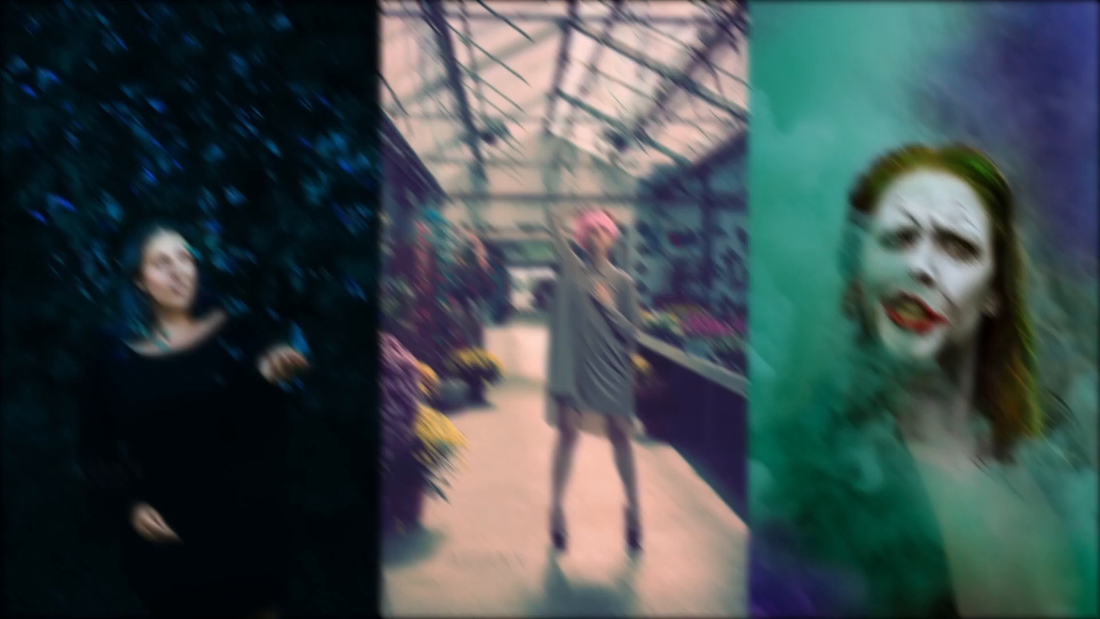